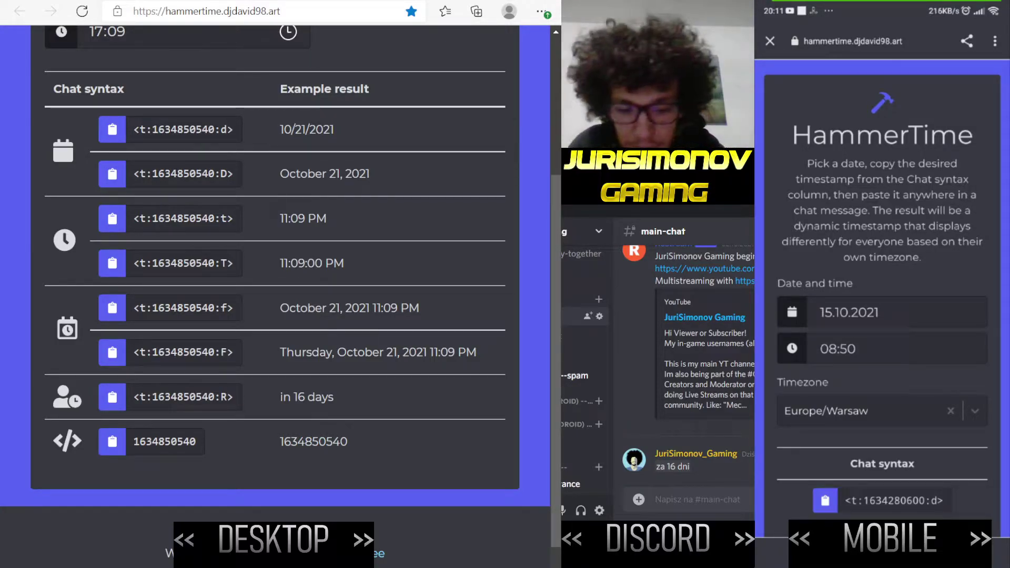
Examine the mobile HammerTime page's instructions and its date, time and timezone fields
{"action": "scroll", "coordinate": [883, 289], "scroll_direction": "down", "scroll_amount": 1}
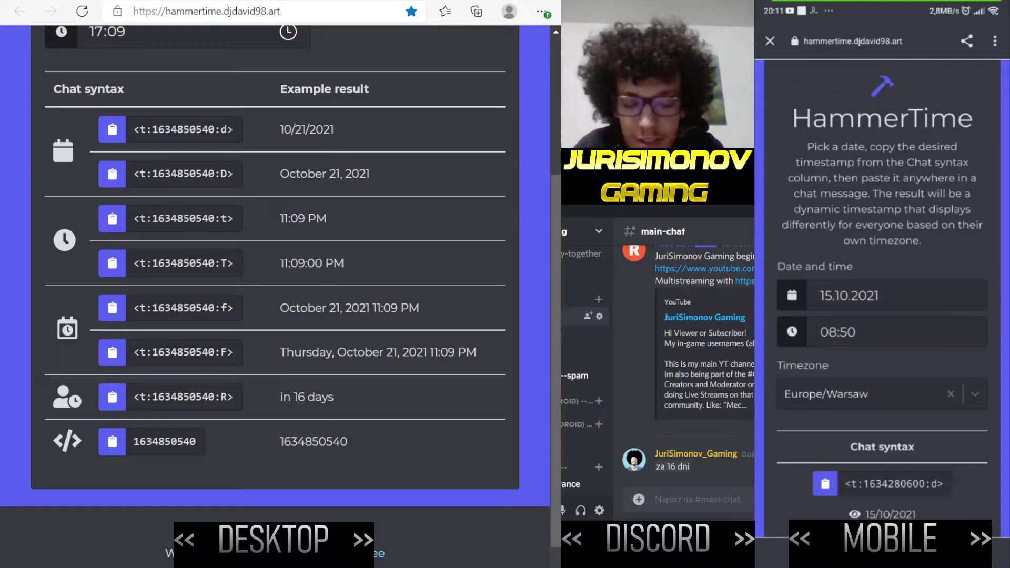
{"action": "scroll", "coordinate": [883, 290], "scroll_direction": "down", "scroll_amount": 1}
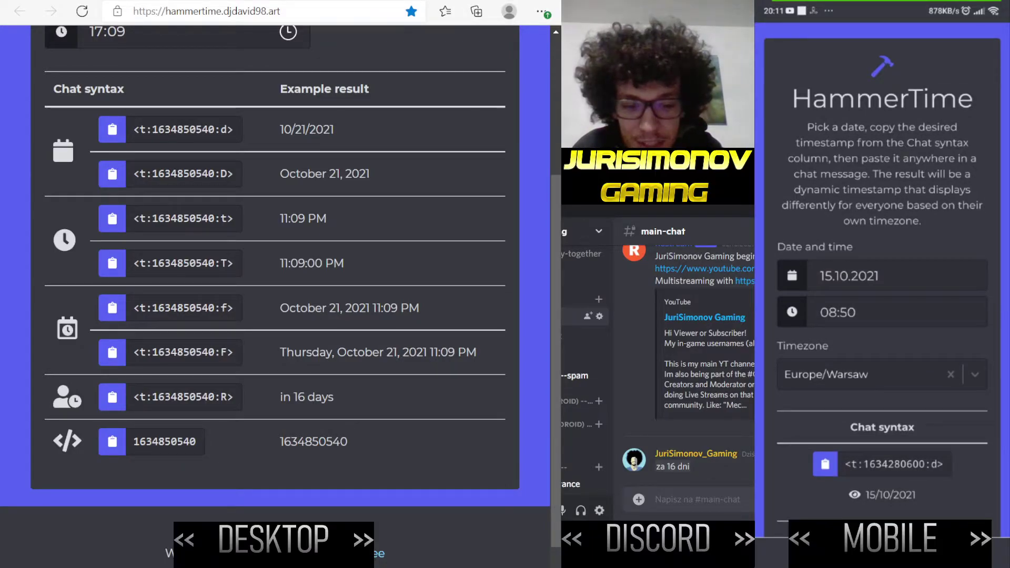
{"action": "scroll", "coordinate": [883, 274], "scroll_direction": "down", "scroll_amount": 1}
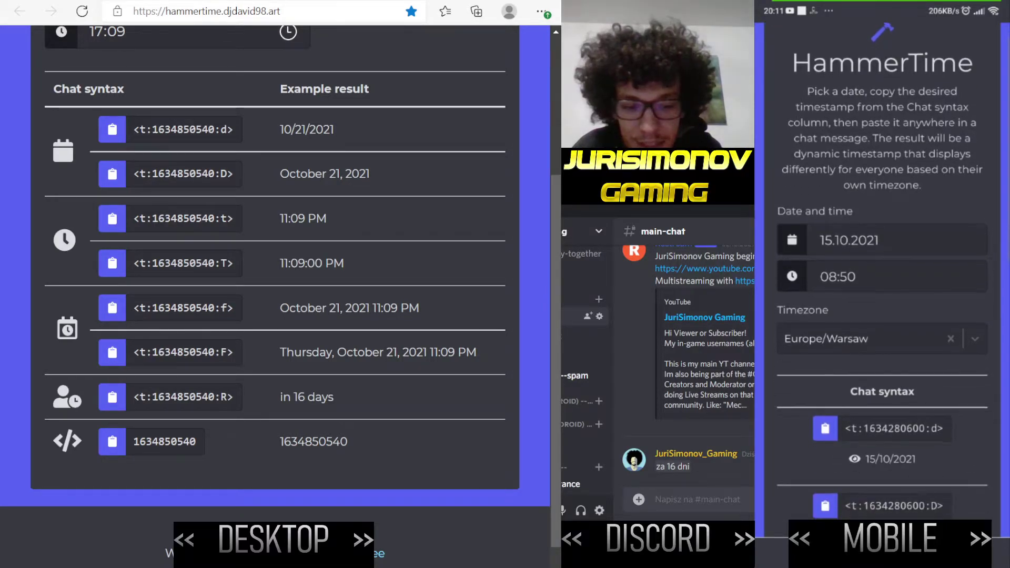
{"action": "scroll", "coordinate": [883, 270], "scroll_direction": "up", "scroll_amount": 1}
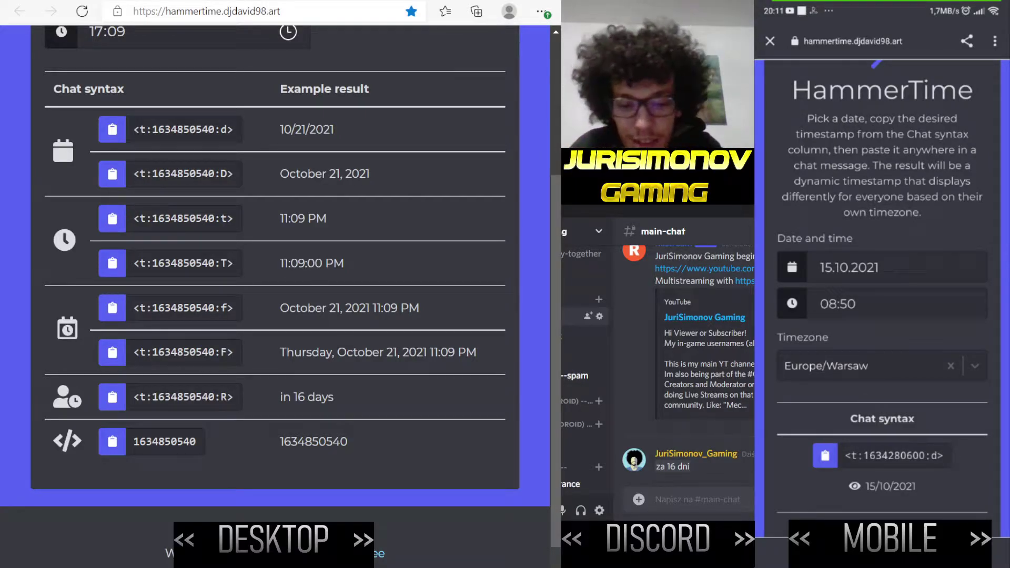
{"action": "scroll", "coordinate": [883, 271], "scroll_direction": "down", "scroll_amount": 1}
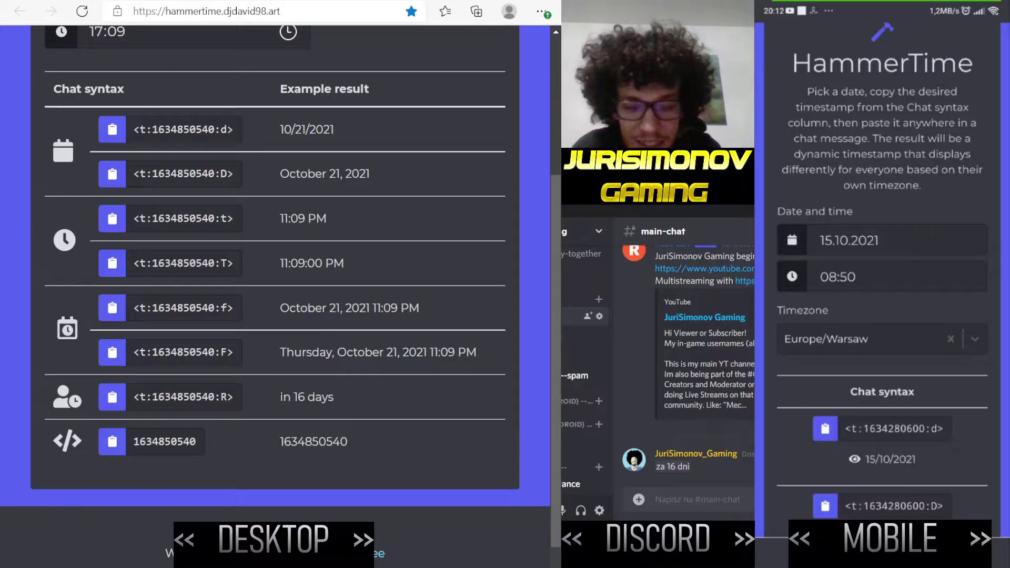
{"action": "scroll", "coordinate": [882, 271], "scroll_direction": "up", "scroll_amount": 1}
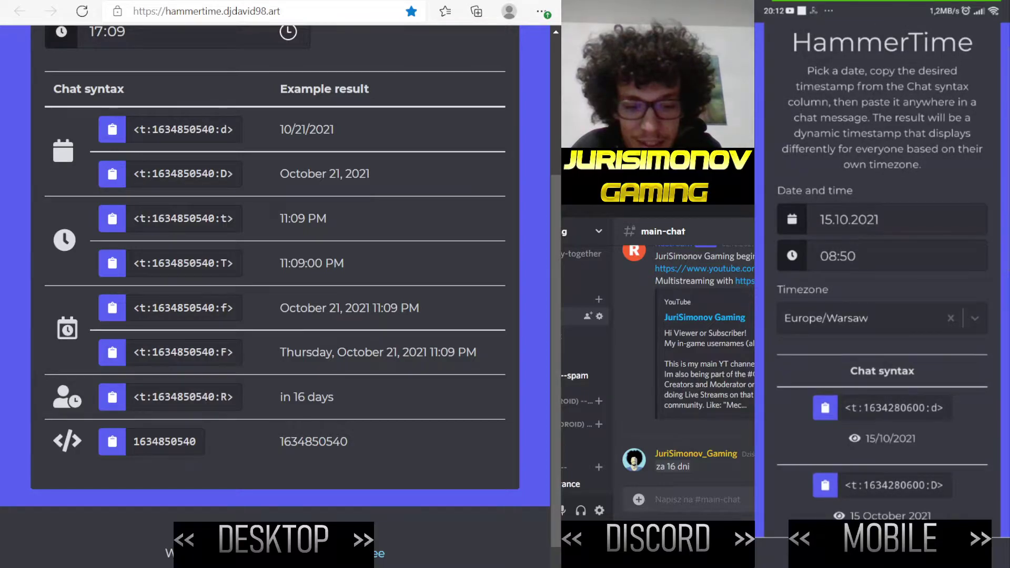
{"action": "scroll", "coordinate": [882, 290], "scroll_direction": "up", "scroll_amount": 1}
{"action": "scroll", "coordinate": [883, 290], "scroll_direction": "down", "scroll_amount": 1}
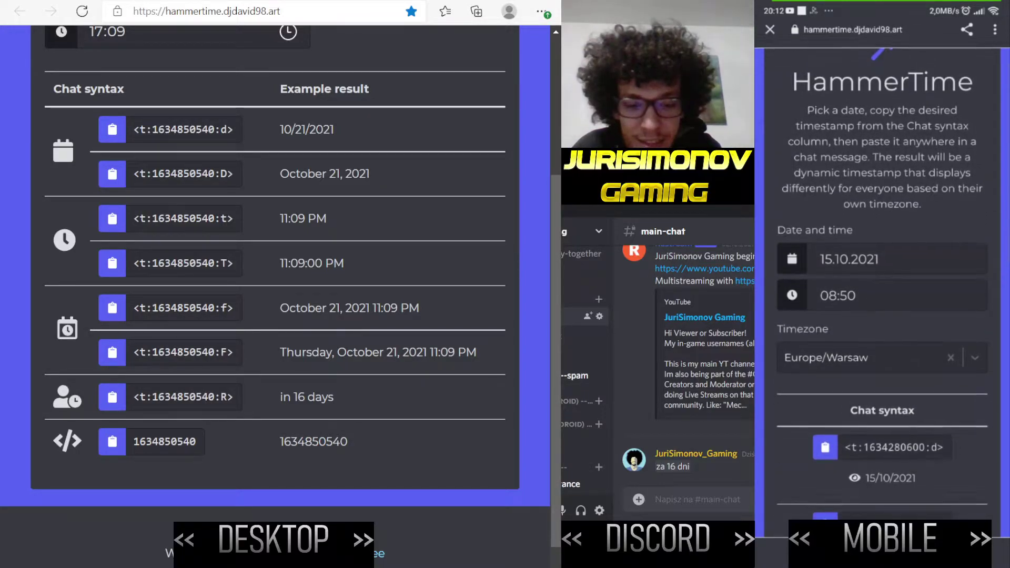
{"action": "scroll", "coordinate": [883, 270], "scroll_direction": "up", "scroll_amount": 1}
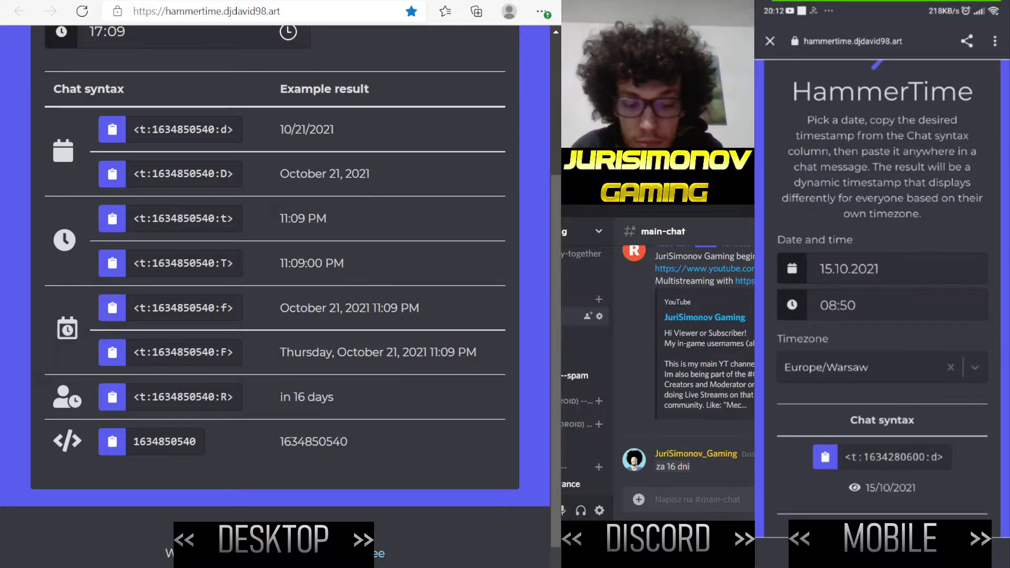
Set the timestamp's date to 20 October 2021 on the mobile HammerTime page
{"action": "scroll", "coordinate": [882, 316], "scroll_direction": "down", "scroll_amount": 1}
{"action": "left_click", "coordinate": [883, 228]}
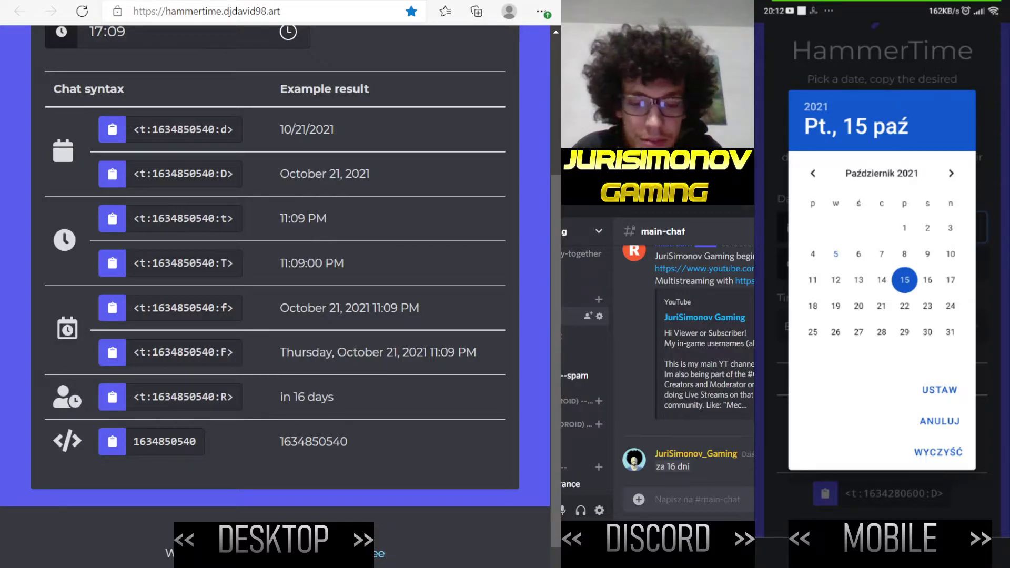
{"action": "left_click", "coordinate": [859, 307]}
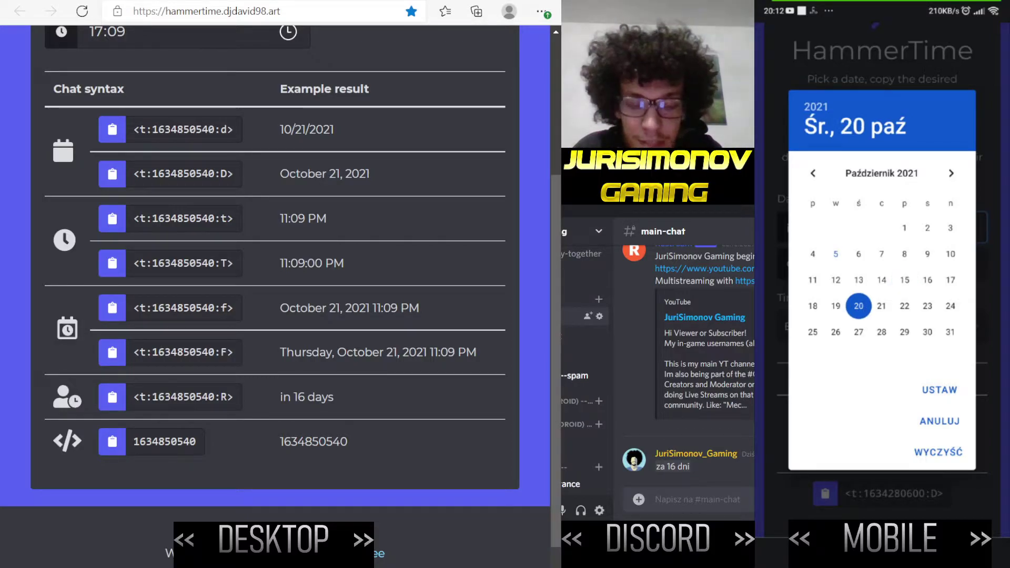
{"action": "left_click", "coordinate": [941, 390]}
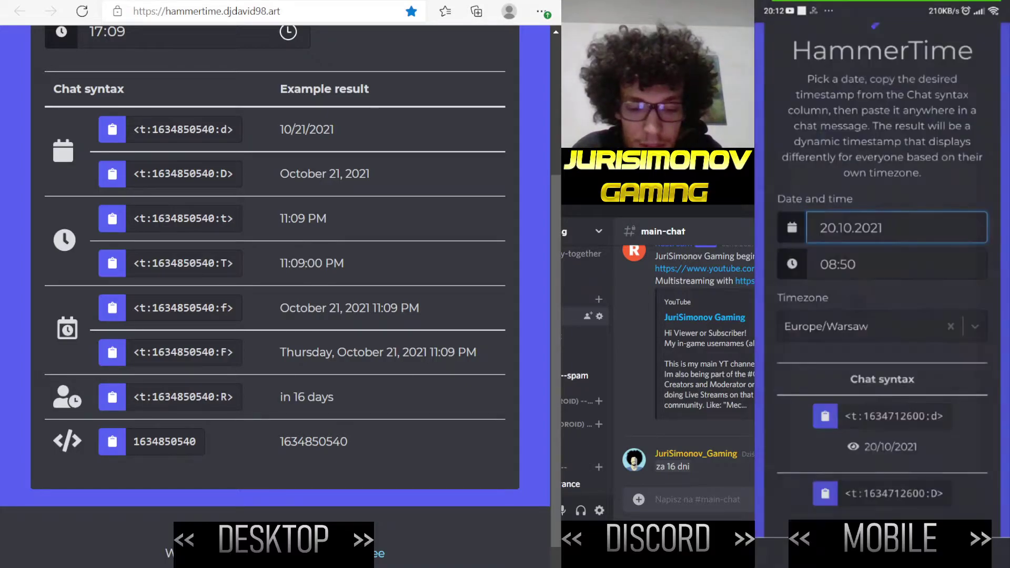
Set the timestamp's time to 22:20 on the mobile HammerTime page
{"action": "left_click", "coordinate": [894, 265]}
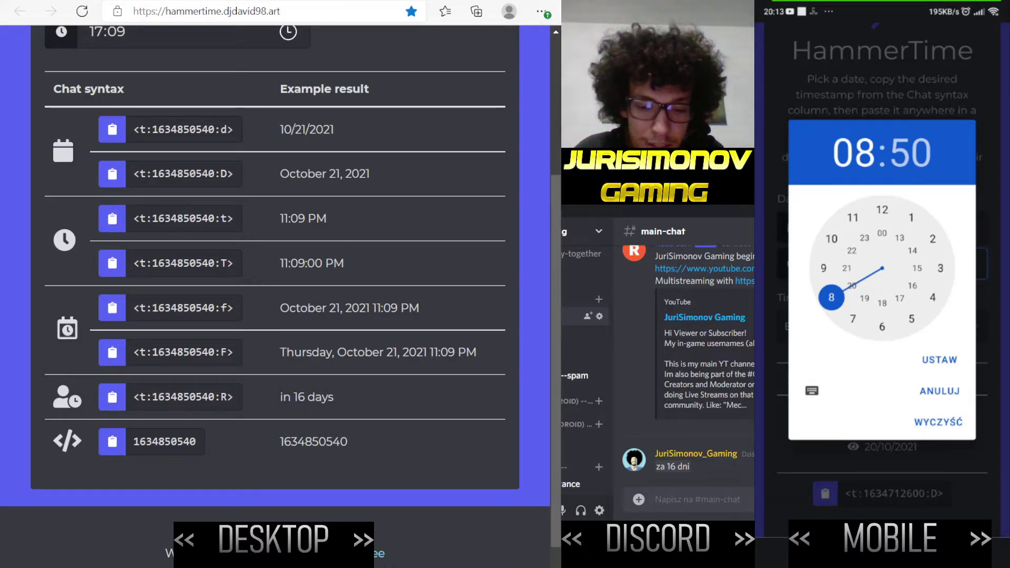
{"action": "left_click", "coordinate": [852, 251]}
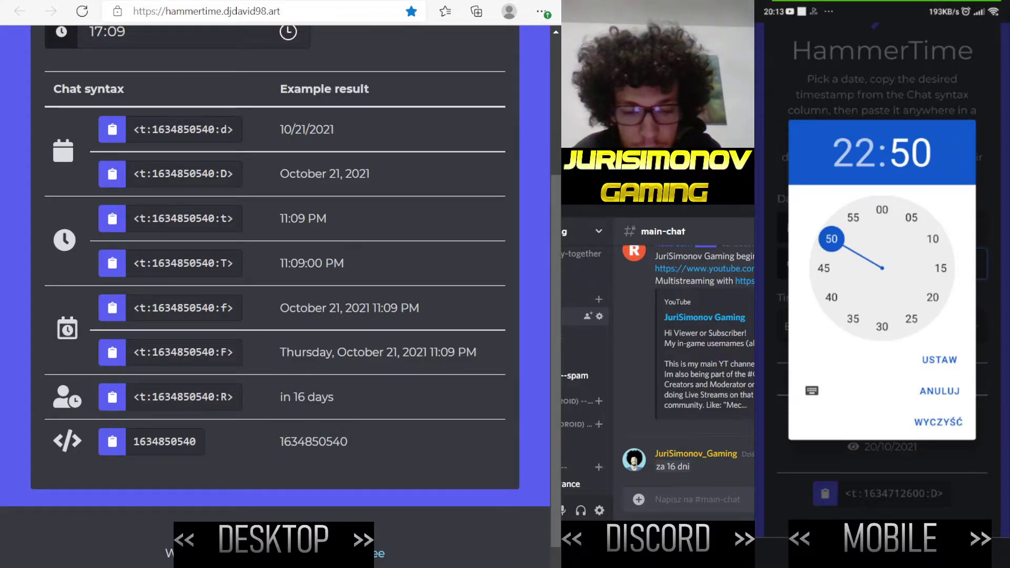
{"action": "left_click", "coordinate": [933, 298]}
{"action": "left_click", "coordinate": [941, 361]}
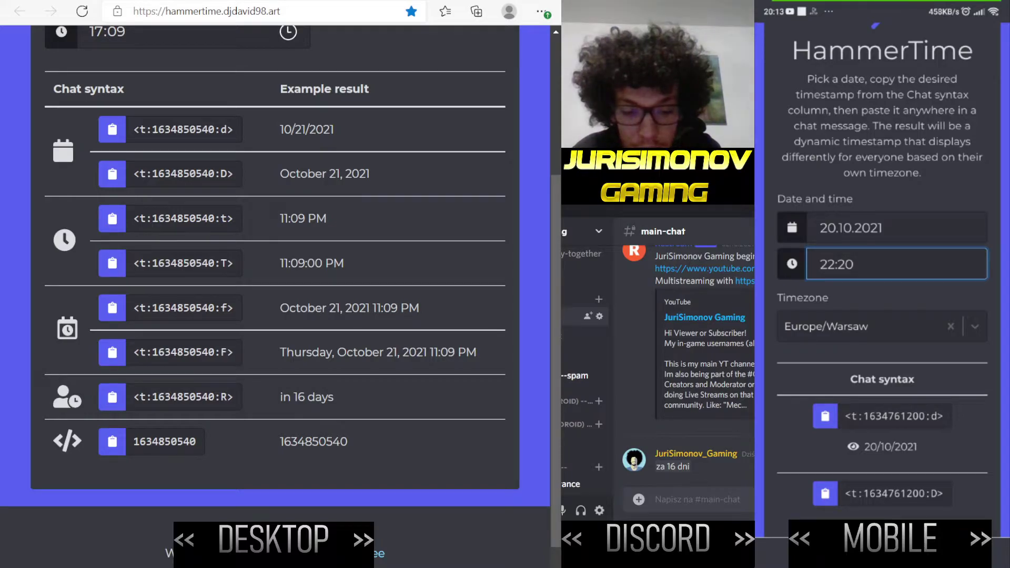
Change the timestamp's timezone to GMT+12 on the mobile HammerTime page
{"action": "left_click", "coordinate": [863, 326]}
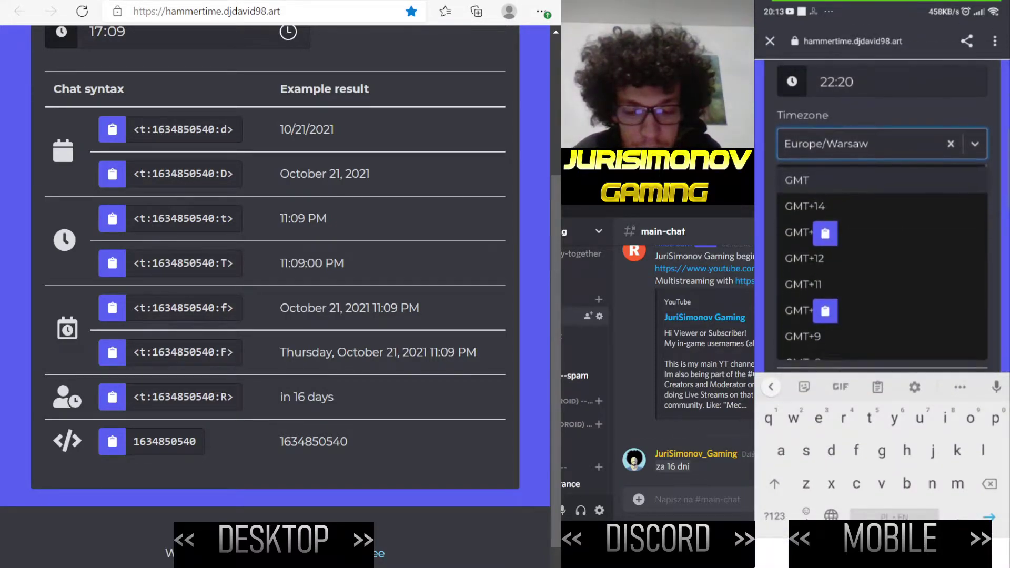
{"action": "left_click", "coordinate": [976, 144]}
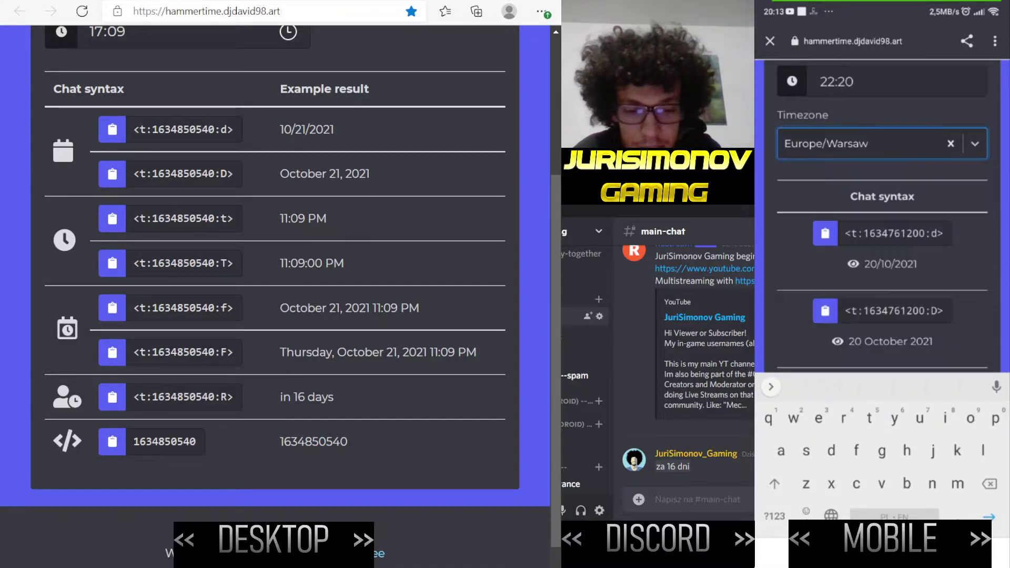
{"action": "scroll", "coordinate": [883, 237], "scroll_direction": "up", "scroll_amount": 2}
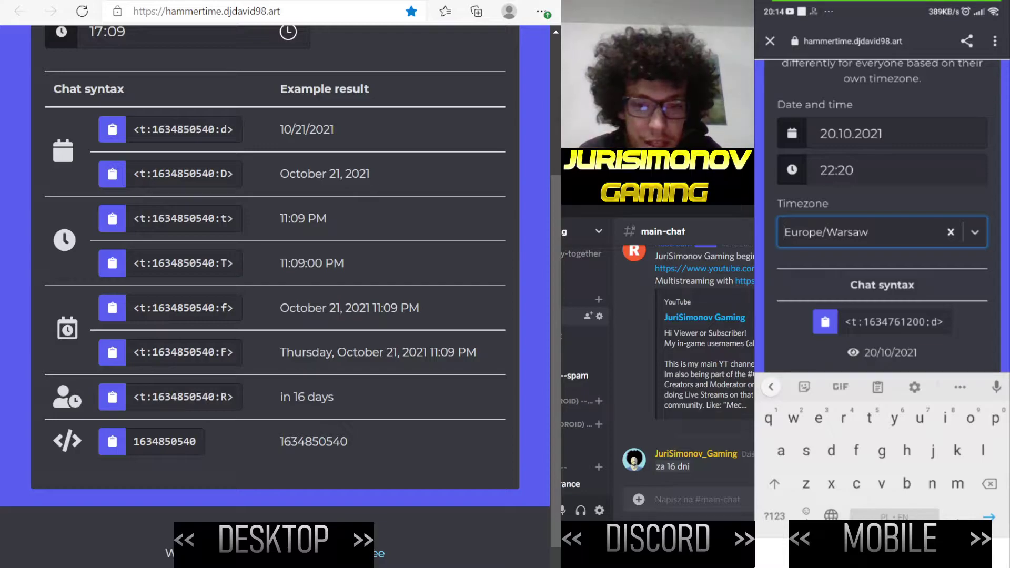
{"action": "left_click", "coordinate": [863, 232]}
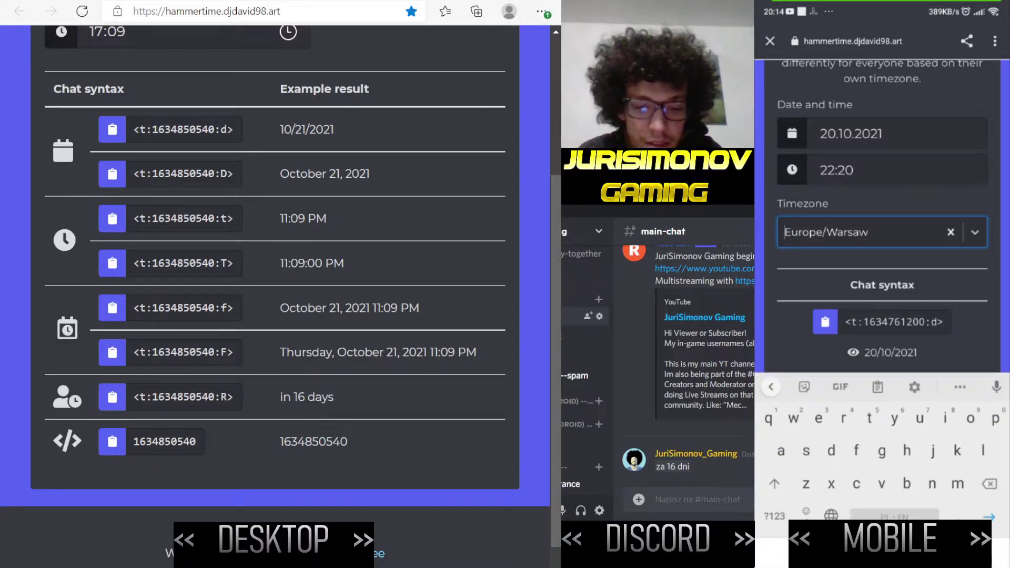
{"action": "scroll", "coordinate": [863, 315], "scroll_direction": "down", "scroll_amount": 1}
{"action": "left_click", "coordinate": [804, 290]}
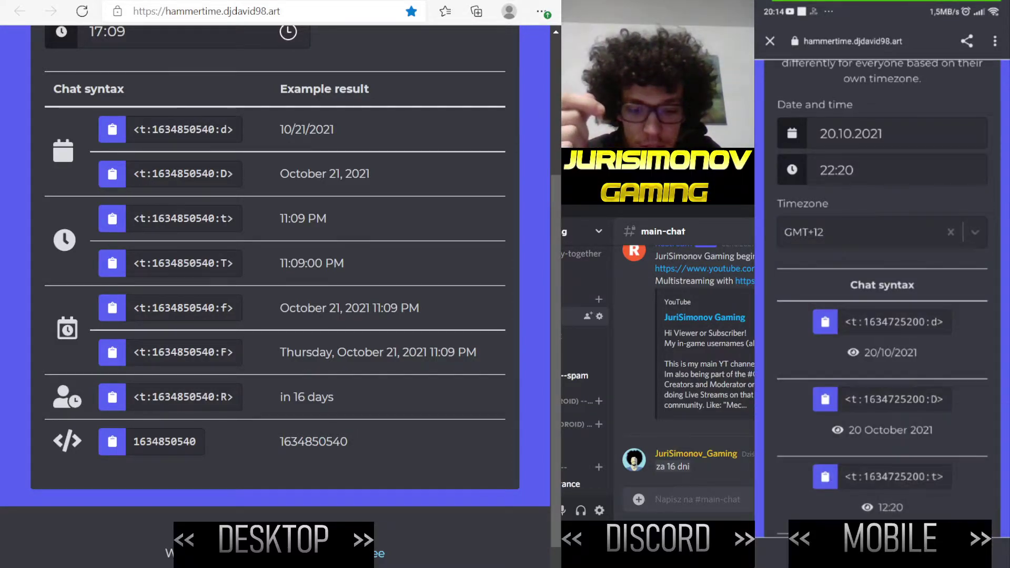
Clear the GMT+12 selection to reset the timezone to Europe/Warsaw
{"action": "scroll", "coordinate": [883, 294], "scroll_direction": "up", "scroll_amount": 2}
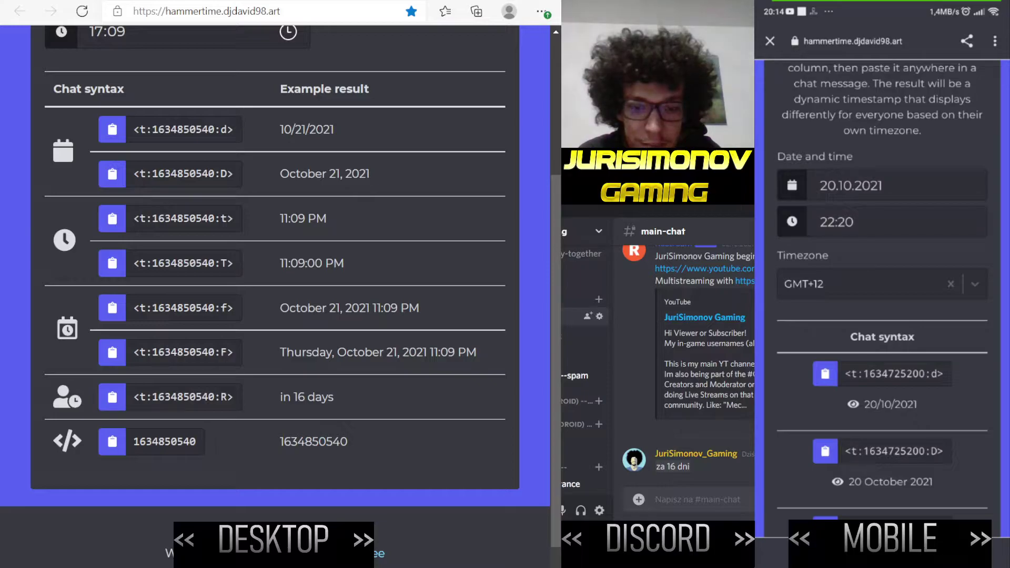
{"action": "scroll", "coordinate": [883, 295], "scroll_direction": "down", "scroll_amount": 1}
{"action": "left_click", "coordinate": [952, 251]}
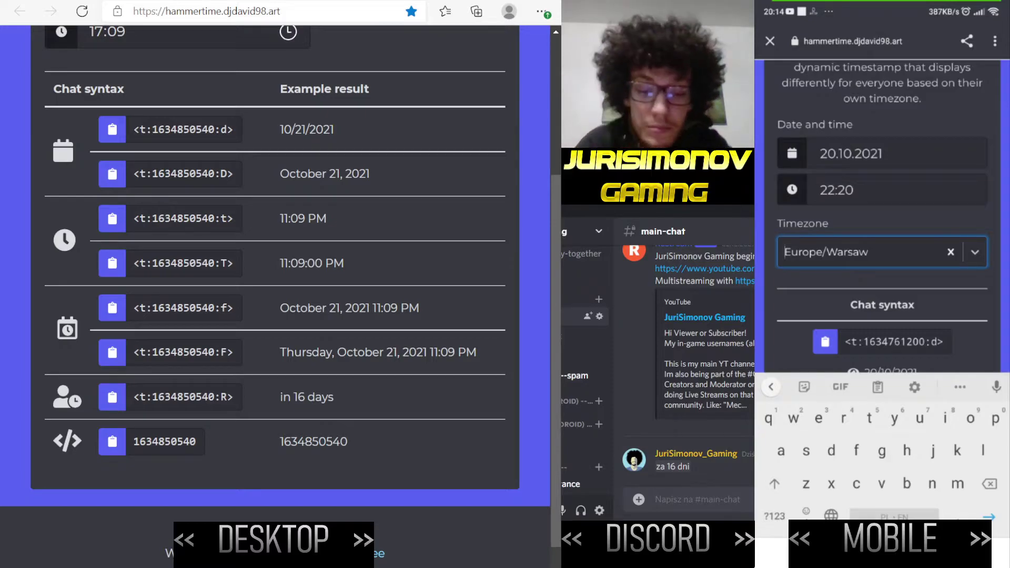
Examine the mobile page's chat syntax codes and example results, from the short date format through the relative time to the raw timestamp
{"action": "scroll", "coordinate": [883, 216], "scroll_direction": "down", "scroll_amount": 2}
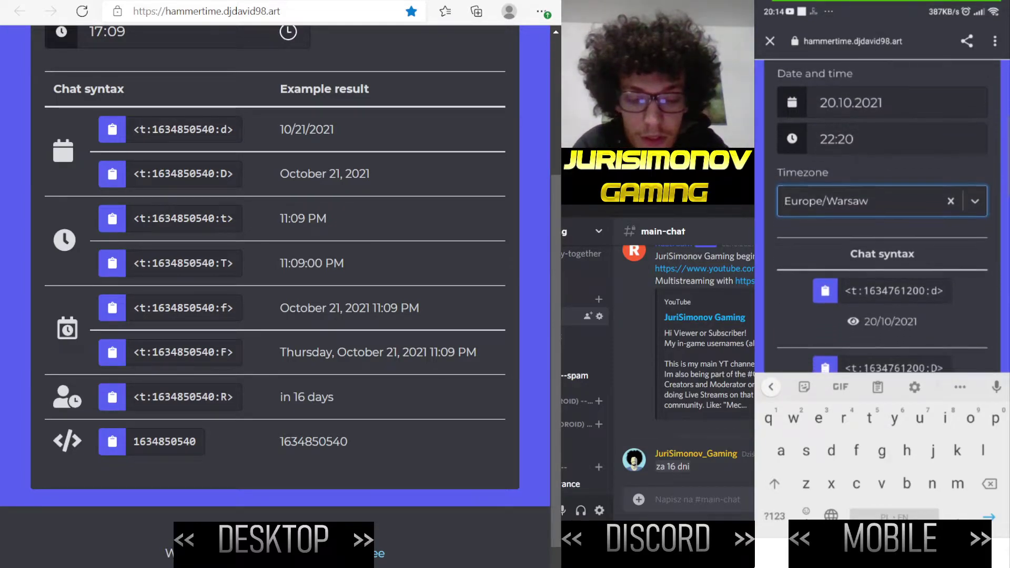
{"action": "scroll", "coordinate": [883, 216], "scroll_direction": "down", "scroll_amount": 3}
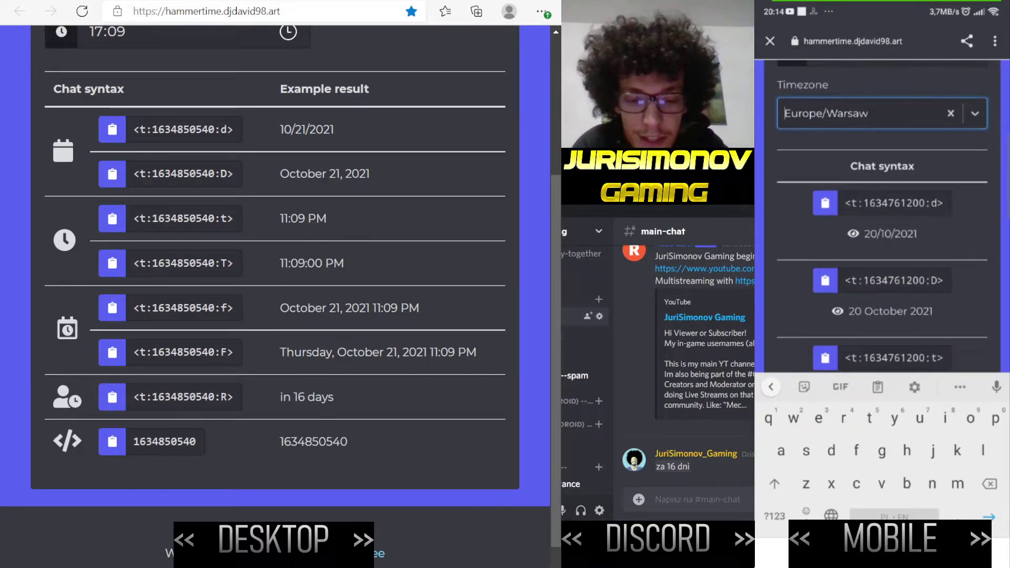
{"action": "scroll", "coordinate": [882, 217], "scroll_direction": "down", "scroll_amount": 2}
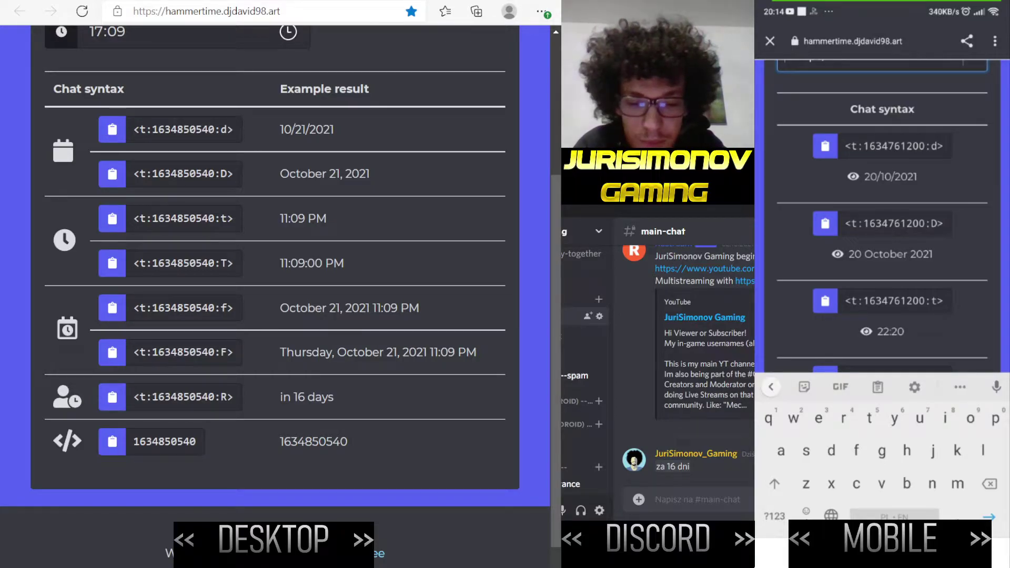
{"action": "scroll", "coordinate": [883, 217], "scroll_direction": "down", "scroll_amount": 1}
{"action": "scroll", "coordinate": [882, 214], "scroll_direction": "down", "scroll_amount": 1}
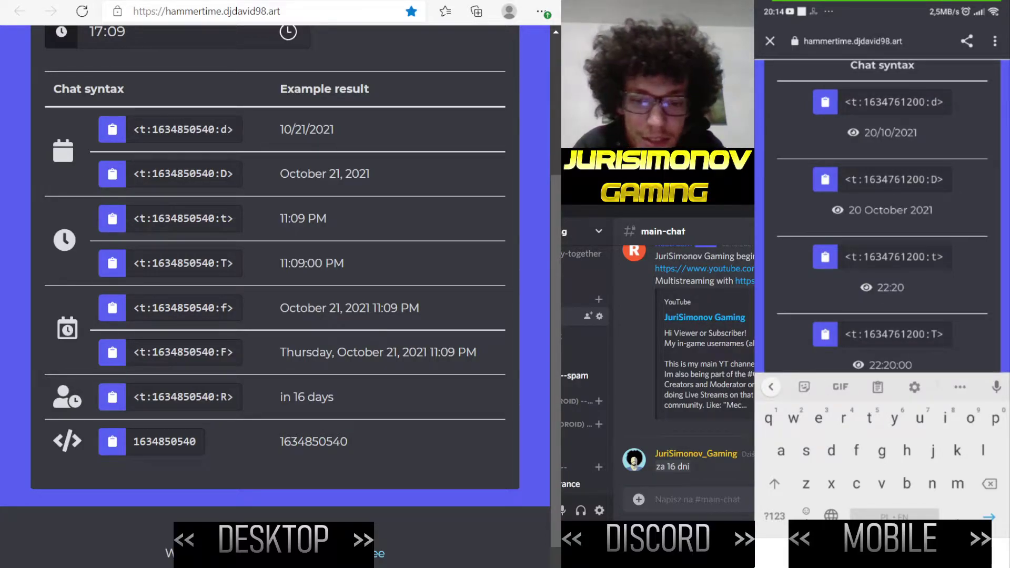
{"action": "scroll", "coordinate": [883, 214], "scroll_direction": "down", "scroll_amount": 2}
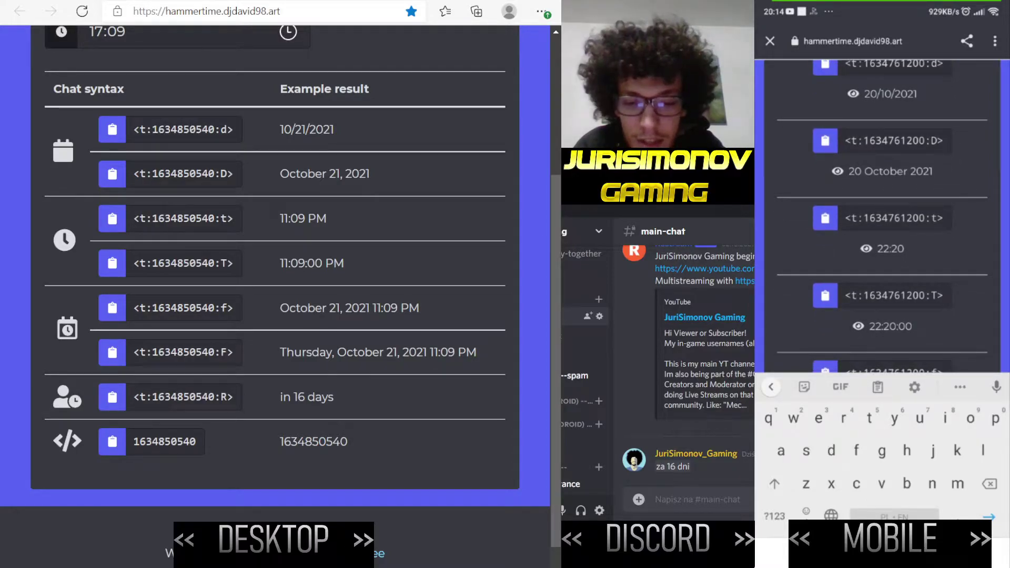
{"action": "scroll", "coordinate": [883, 216], "scroll_direction": "down", "scroll_amount": 2}
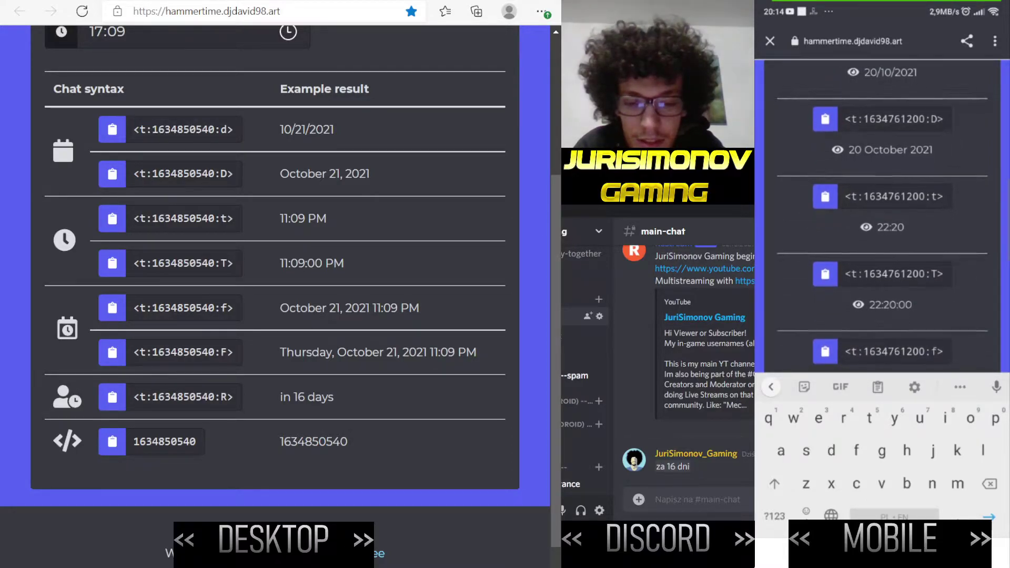
{"action": "scroll", "coordinate": [882, 216], "scroll_direction": "down", "scroll_amount": 3}
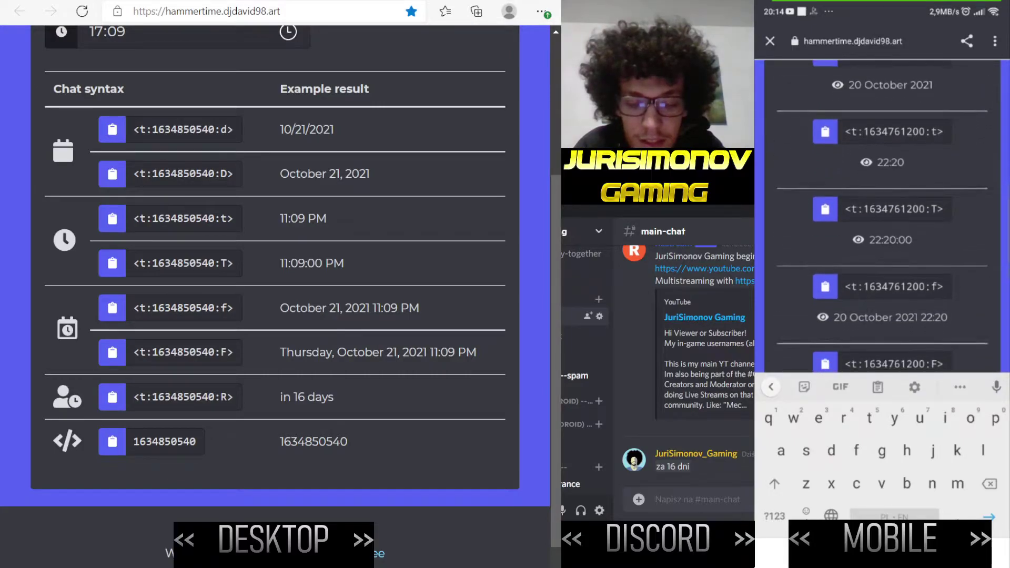
{"action": "scroll", "coordinate": [883, 216], "scroll_direction": "down", "scroll_amount": 3}
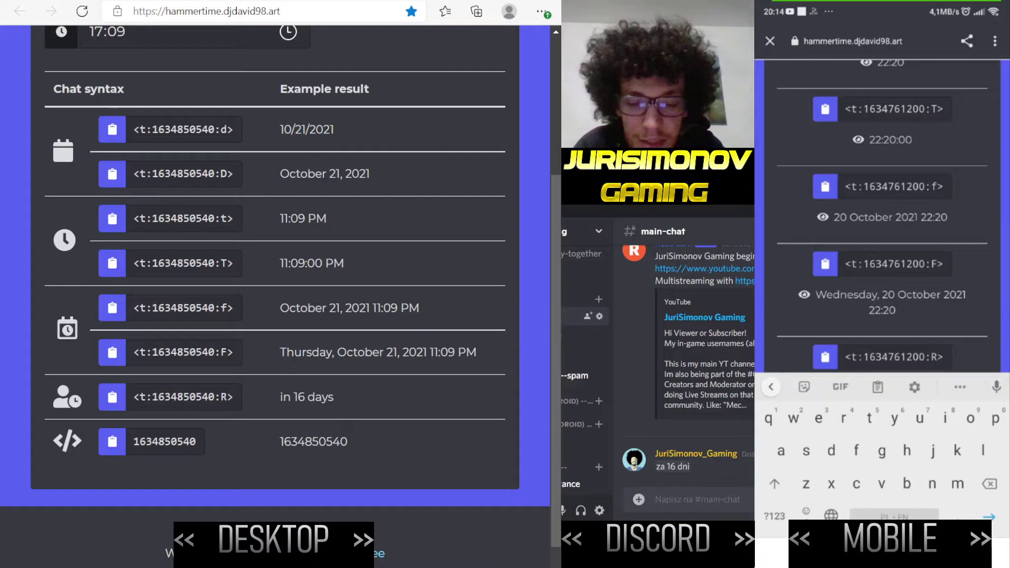
{"action": "scroll", "coordinate": [882, 216], "scroll_direction": "up", "scroll_amount": 1}
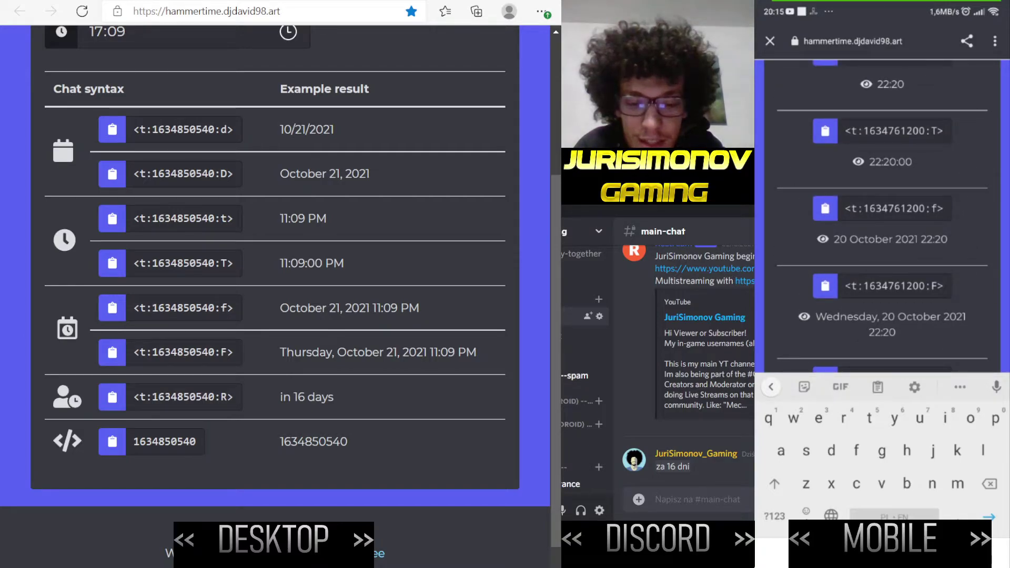
{"action": "scroll", "coordinate": [882, 216], "scroll_direction": "down", "scroll_amount": 2}
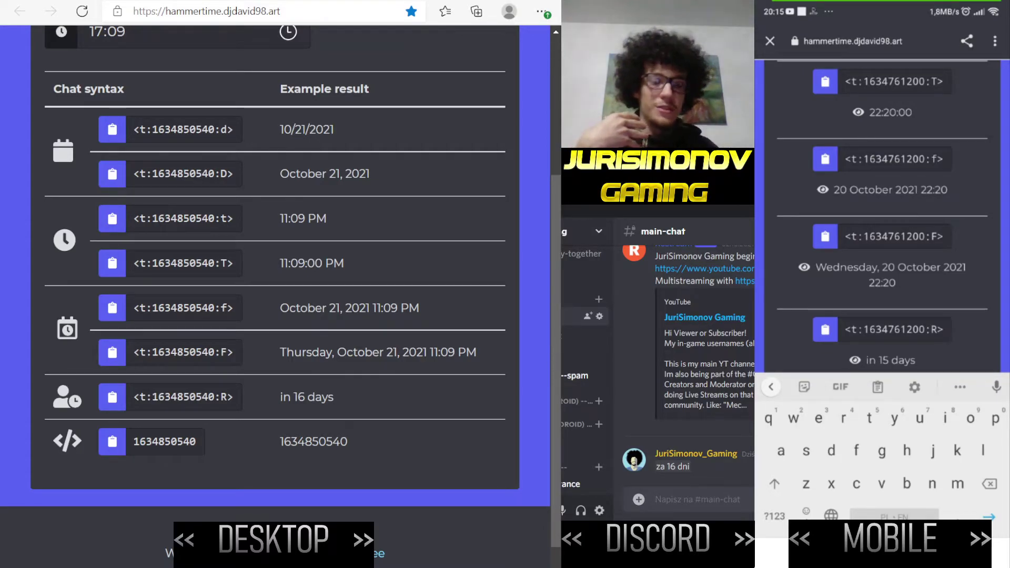
{"action": "scroll", "coordinate": [883, 215], "scroll_direction": "down", "scroll_amount": 1}
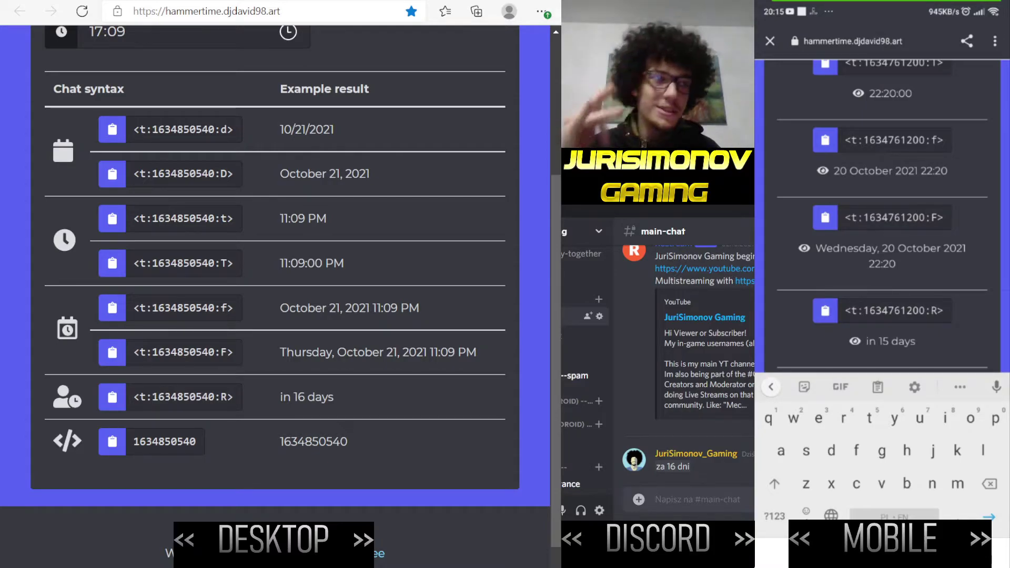
{"action": "scroll", "coordinate": [883, 216], "scroll_direction": "up", "scroll_amount": 1}
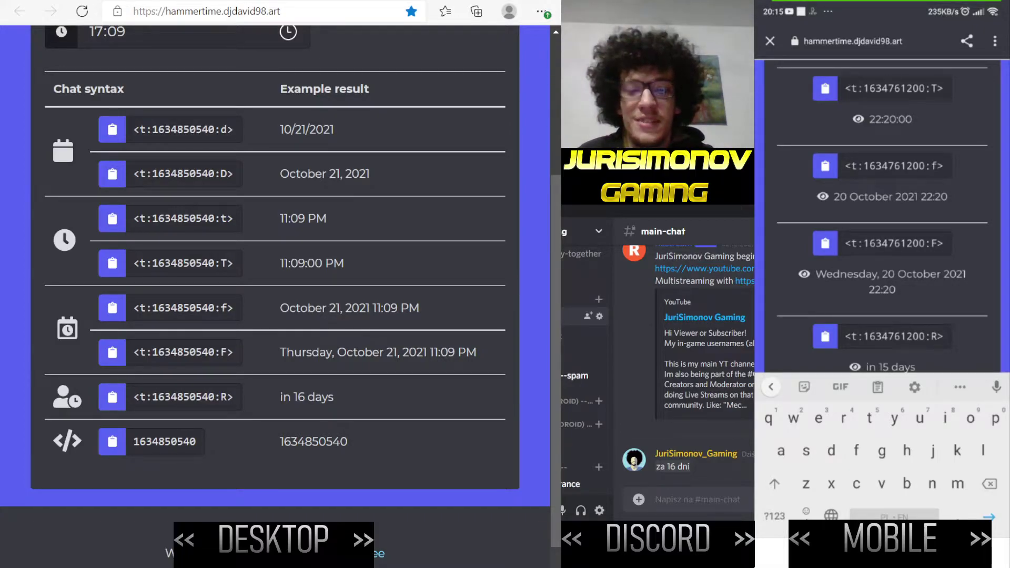
{"action": "scroll", "coordinate": [883, 216], "scroll_direction": "down", "scroll_amount": 3}
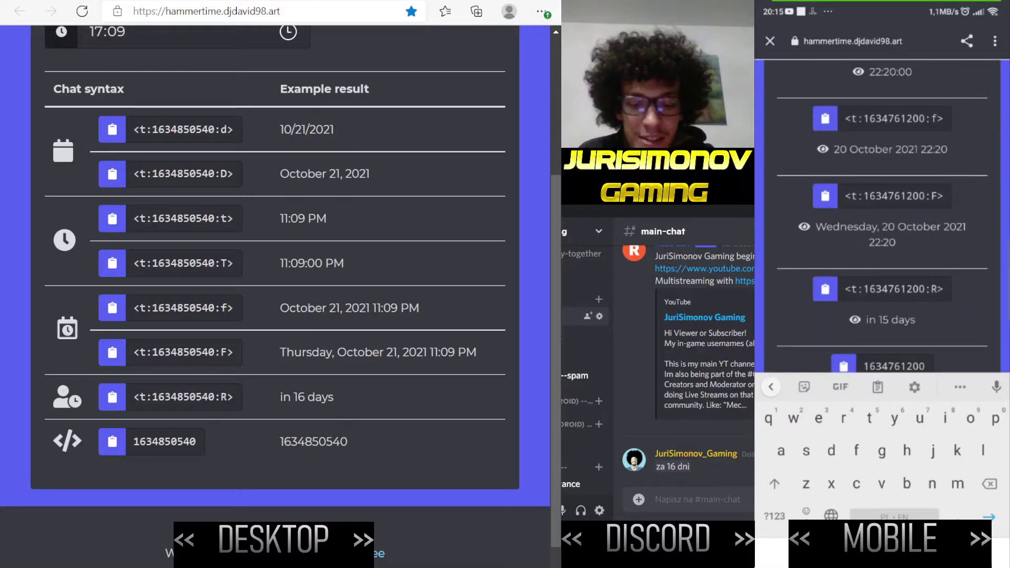
{"action": "scroll", "coordinate": [882, 216], "scroll_direction": "down", "scroll_amount": 1}
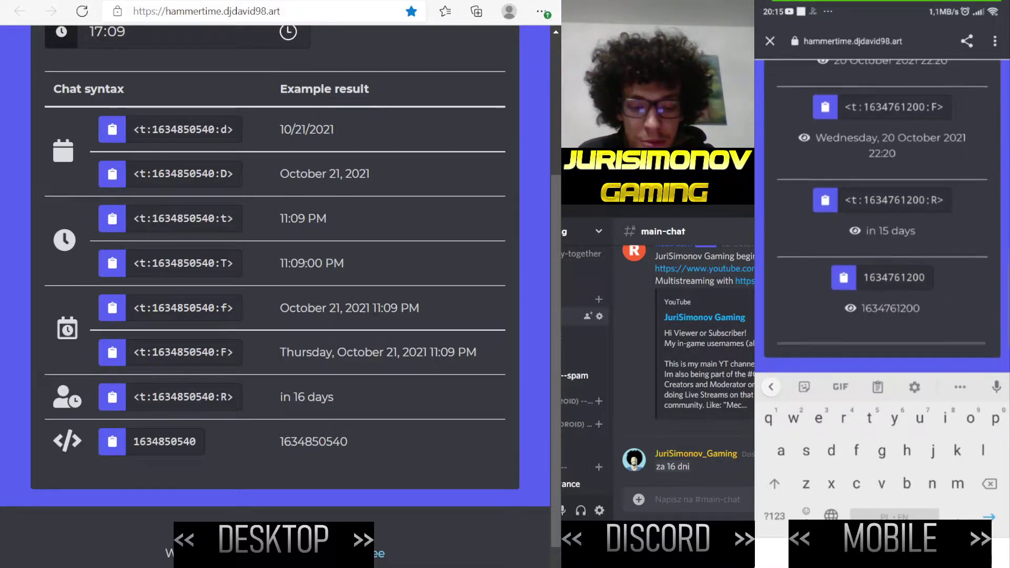
Examine the mobile page's chat syntax codes and example results again, from the time formats down to the raw timestamp
{"action": "scroll", "coordinate": [882, 215], "scroll_direction": "up", "scroll_amount": 1}
{"action": "scroll", "coordinate": [883, 216], "scroll_direction": "up", "scroll_amount": 1}
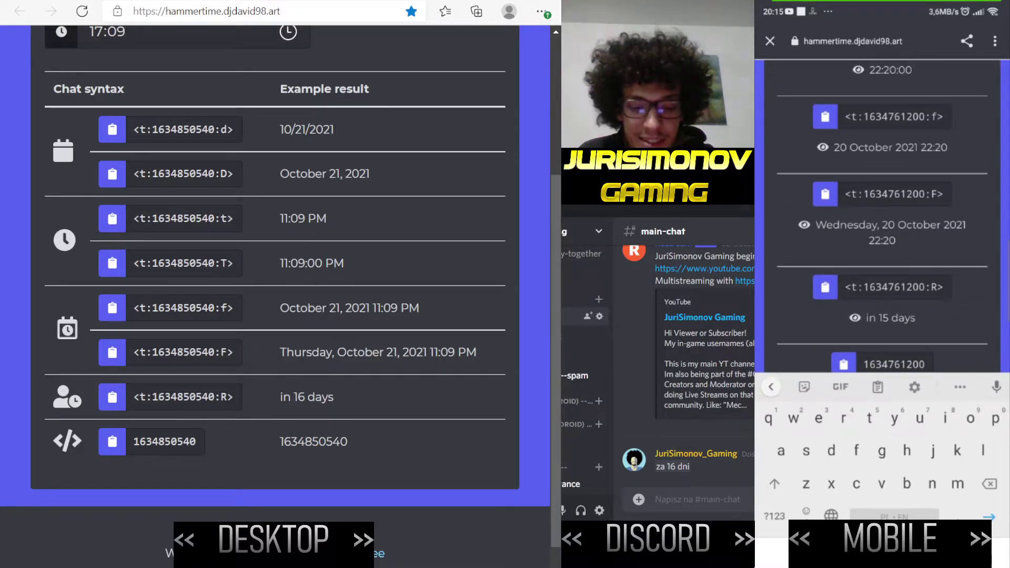
{"action": "scroll", "coordinate": [883, 215], "scroll_direction": "down", "scroll_amount": 1}
{"action": "scroll", "coordinate": [882, 216], "scroll_direction": "down", "scroll_amount": 1}
{"action": "scroll", "coordinate": [883, 216], "scroll_direction": "up", "scroll_amount": 1}
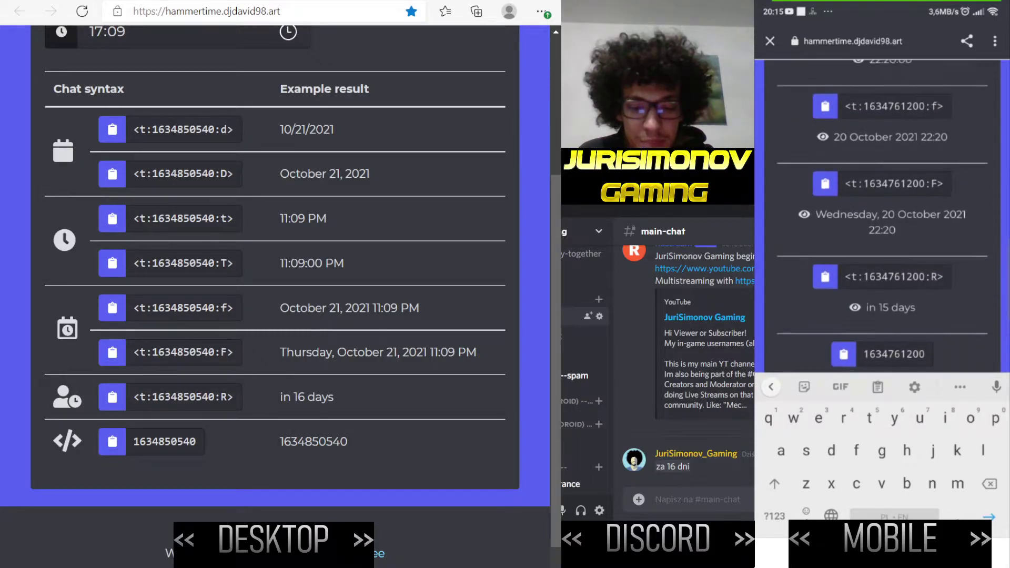
{"action": "scroll", "coordinate": [883, 216], "scroll_direction": "up", "scroll_amount": 1}
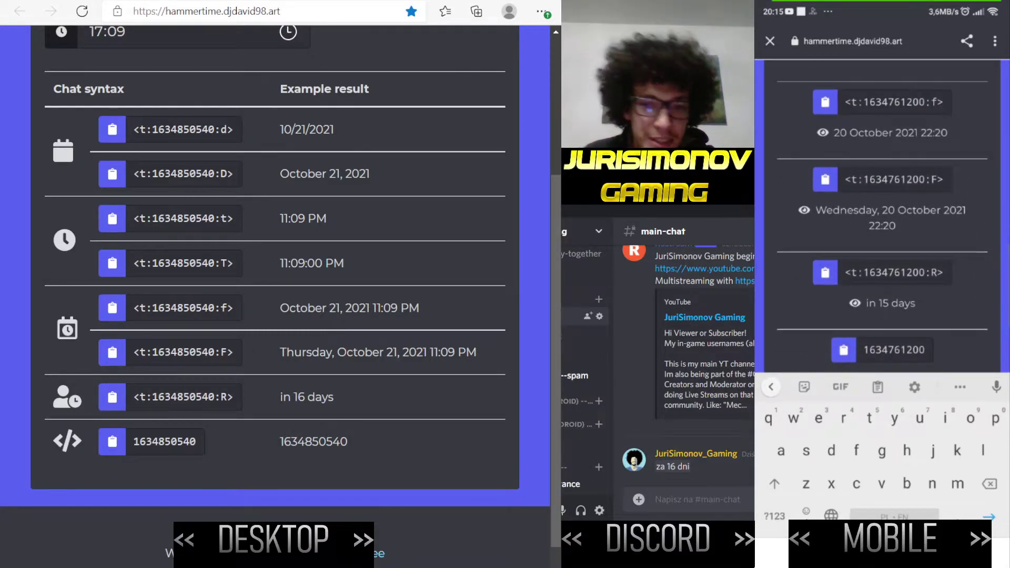
{"action": "scroll", "coordinate": [883, 216], "scroll_direction": "down", "scroll_amount": 2}
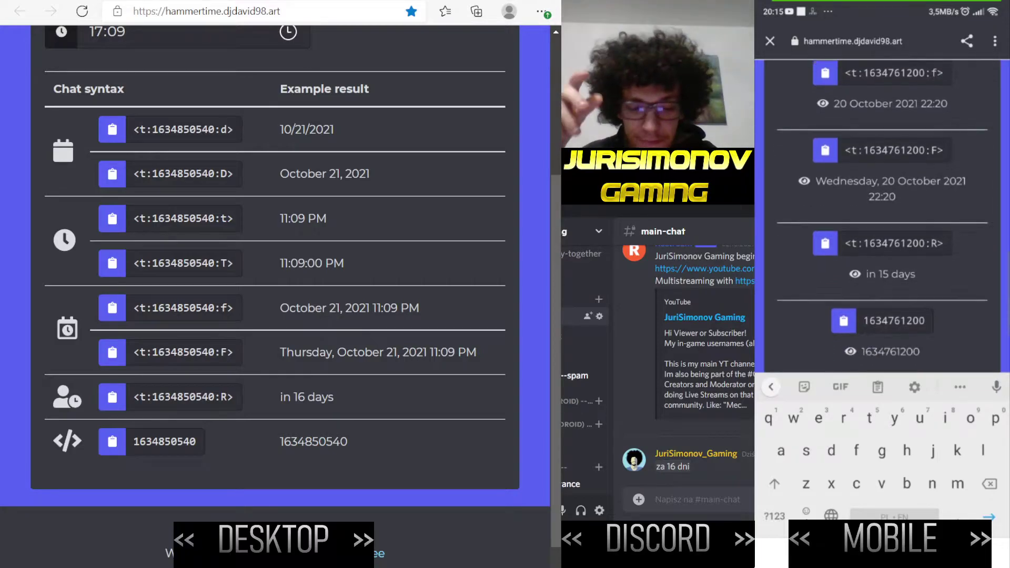
{"action": "scroll", "coordinate": [884, 216], "scroll_direction": "up", "scroll_amount": 2}
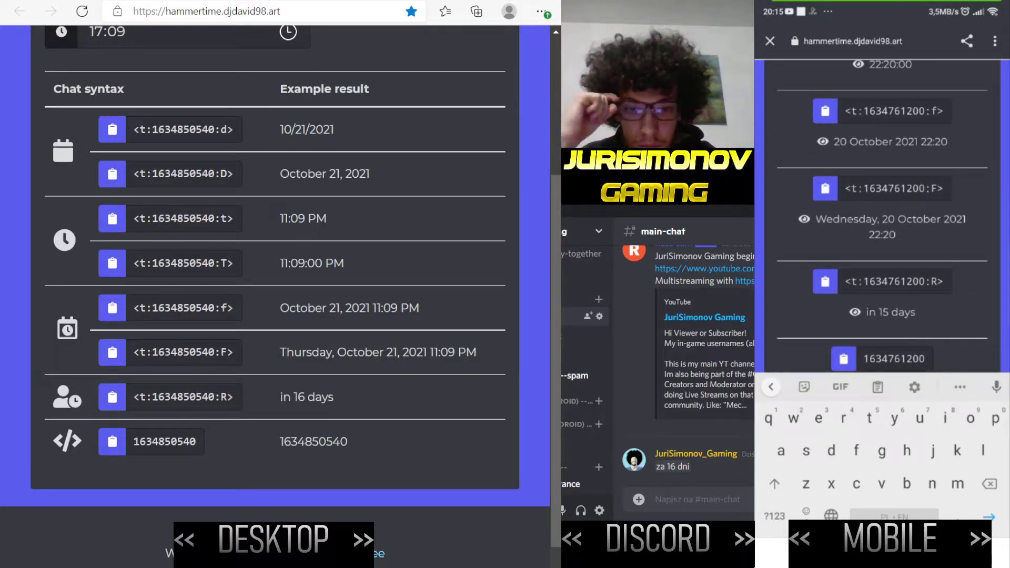
{"action": "scroll", "coordinate": [882, 216], "scroll_direction": "up", "scroll_amount": 2}
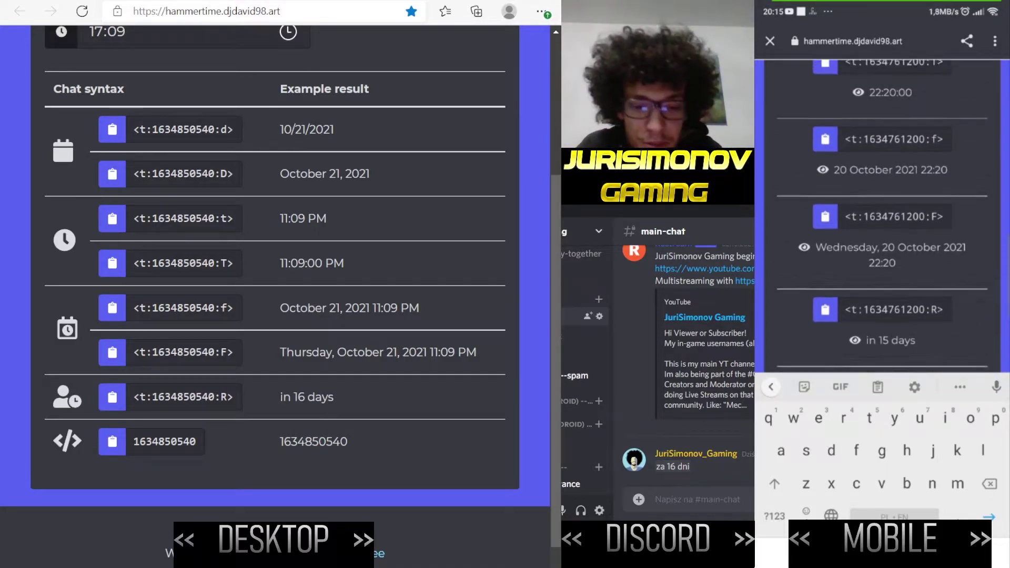
{"action": "scroll", "coordinate": [883, 216], "scroll_direction": "down", "scroll_amount": 2}
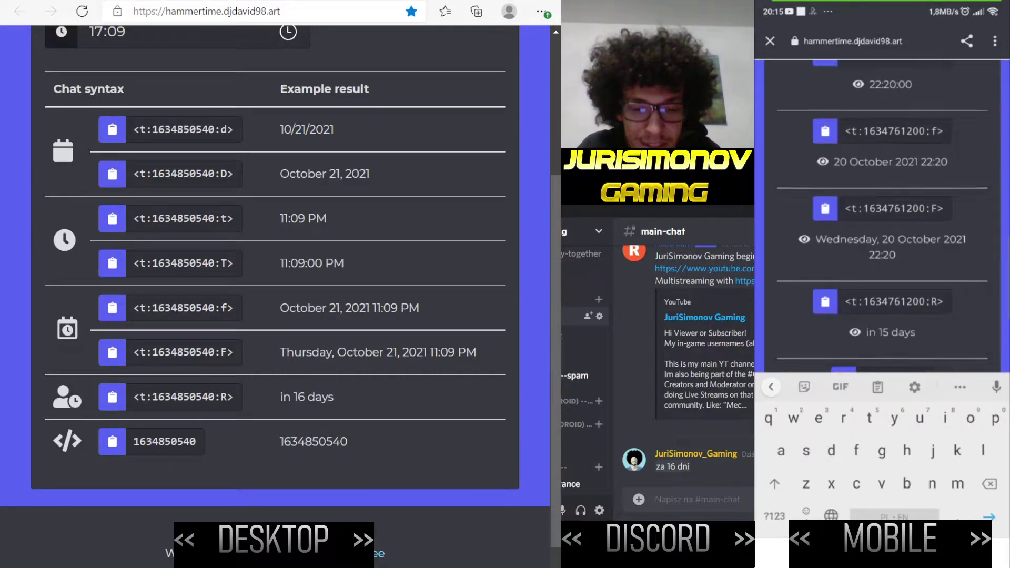
{"action": "scroll", "coordinate": [883, 216], "scroll_direction": "up", "scroll_amount": 1}
{"action": "scroll", "coordinate": [883, 215], "scroll_direction": "down", "scroll_amount": 1}
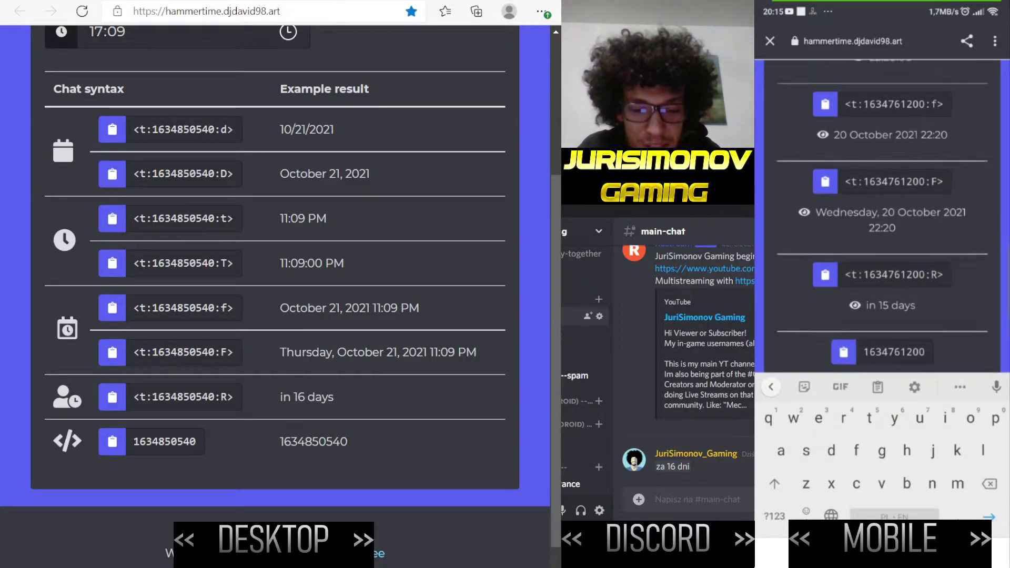
{"action": "scroll", "coordinate": [883, 215], "scroll_direction": "up", "scroll_amount": 1}
{"action": "scroll", "coordinate": [882, 216], "scroll_direction": "down", "scroll_amount": 2}
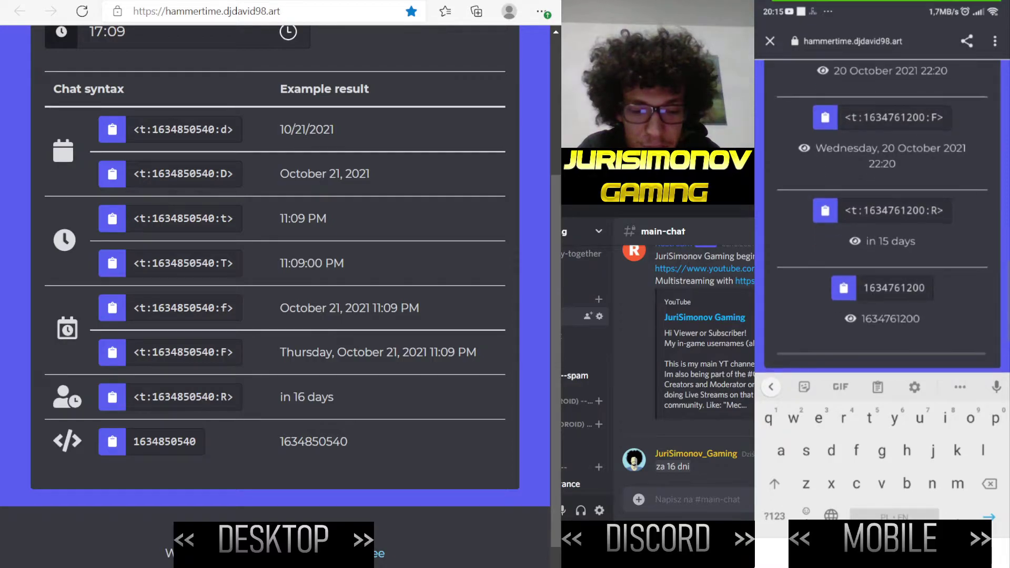
{"action": "scroll", "coordinate": [883, 216], "scroll_direction": "up", "scroll_amount": 2}
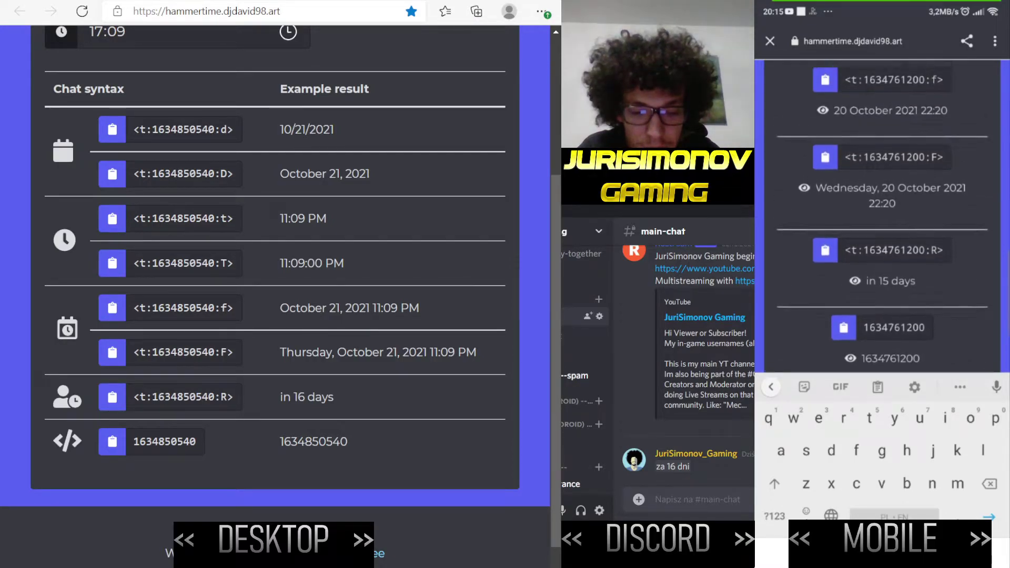
{"action": "scroll", "coordinate": [883, 215], "scroll_direction": "up", "scroll_amount": 1}
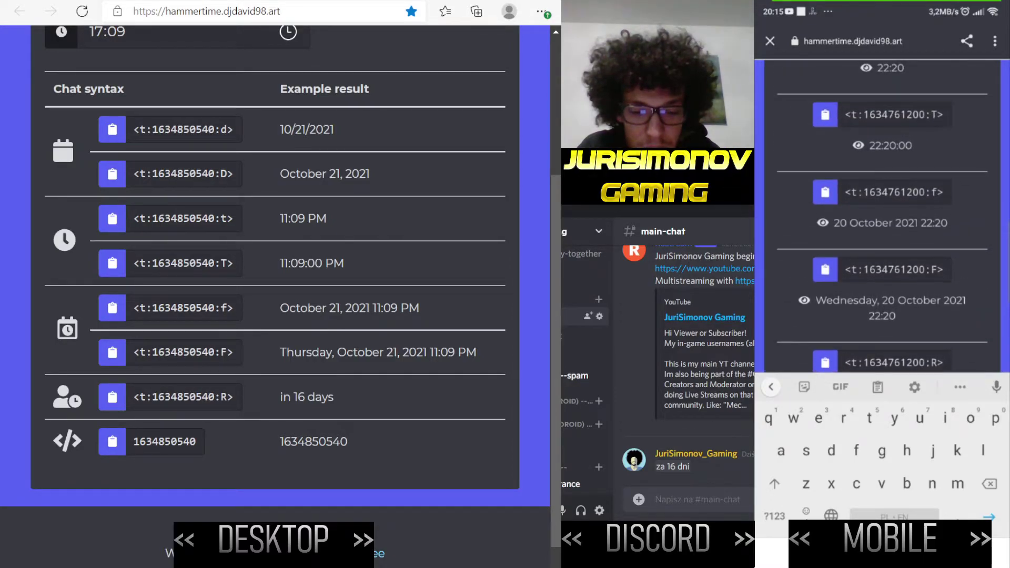
{"action": "scroll", "coordinate": [882, 216], "scroll_direction": "down", "scroll_amount": 1}
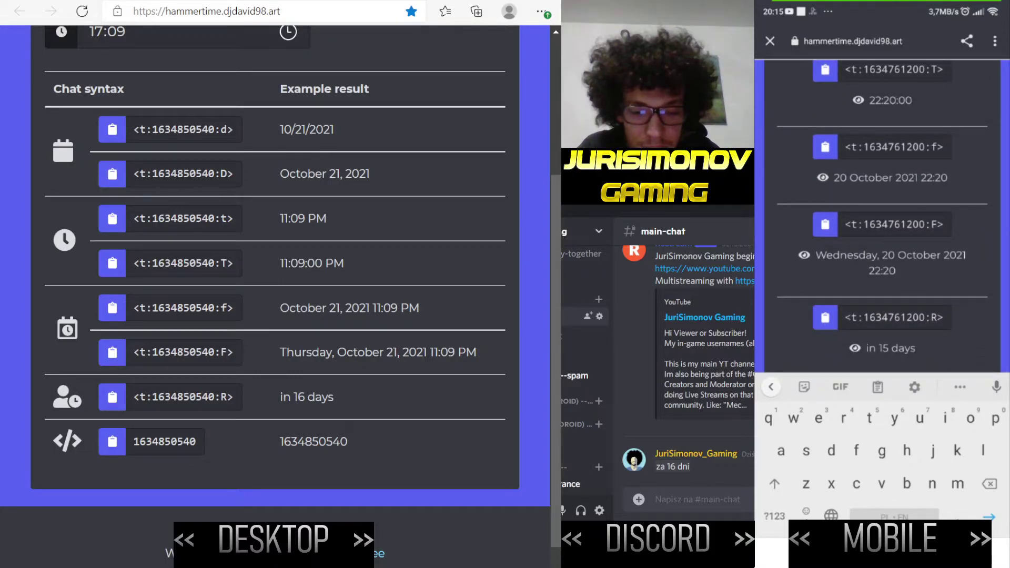
{"action": "scroll", "coordinate": [882, 216], "scroll_direction": "down", "scroll_amount": 1}
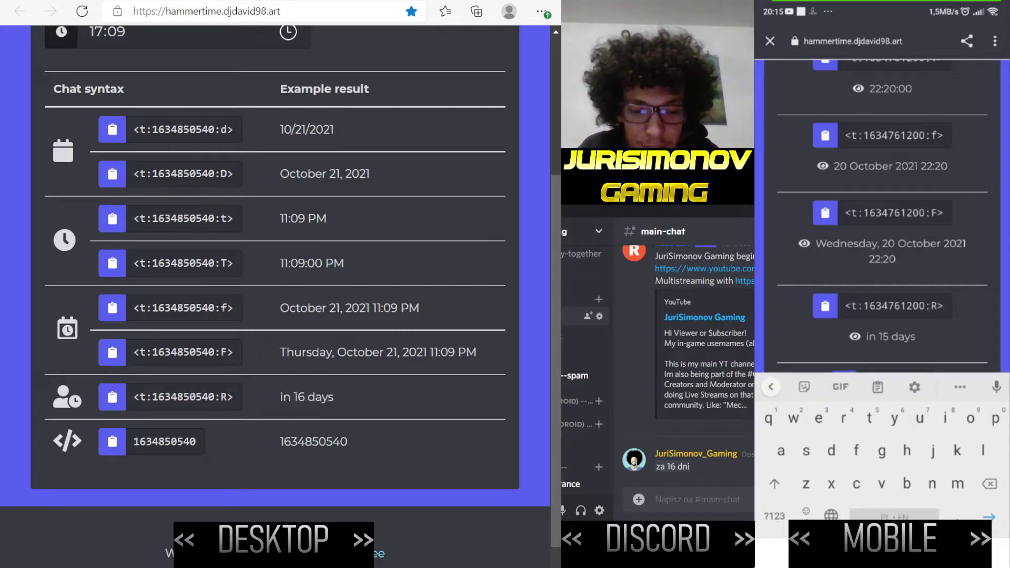
{"action": "left_click", "coordinate": [826, 213]}
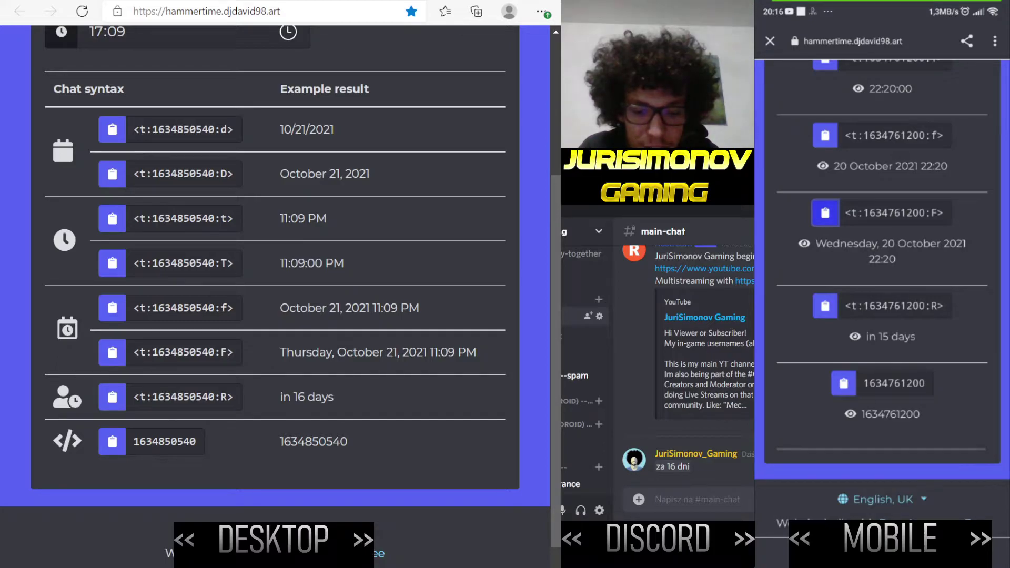
{"action": "left_click", "coordinate": [895, 213]}
{"action": "key", "text": "ctrl+c"}
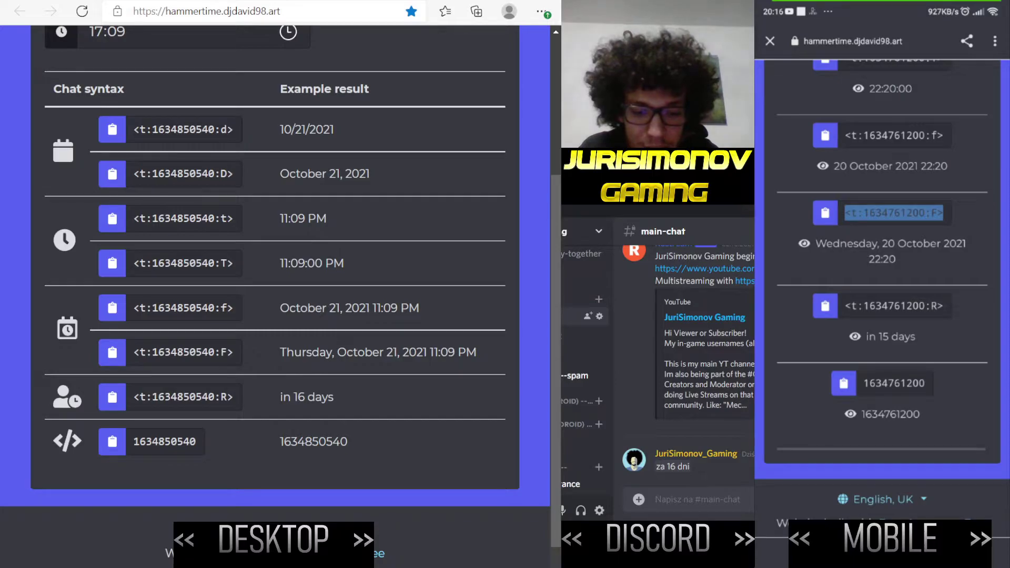
{"action": "left_click", "coordinate": [826, 214]}
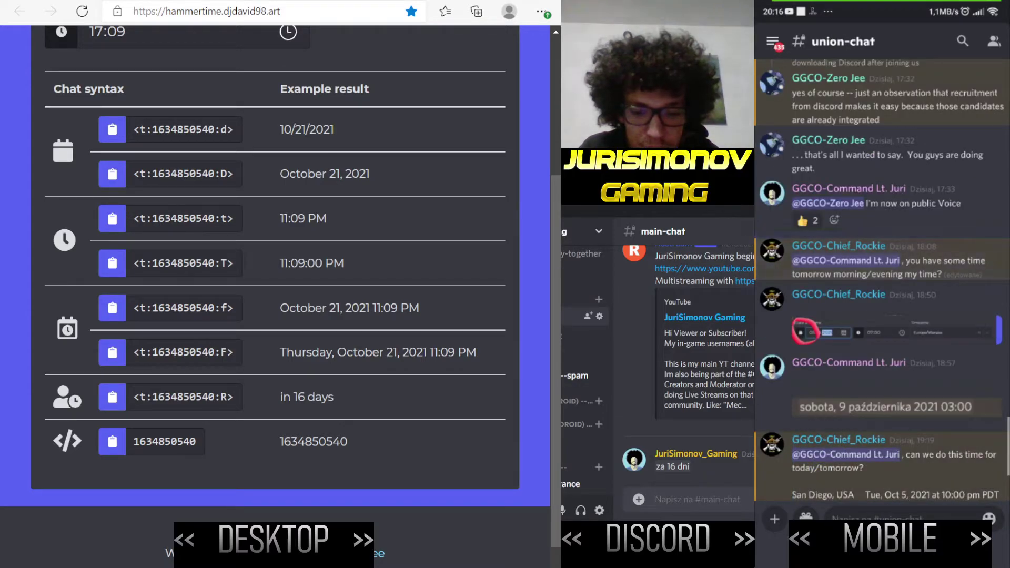
{"action": "left_click", "coordinate": [773, 41]}
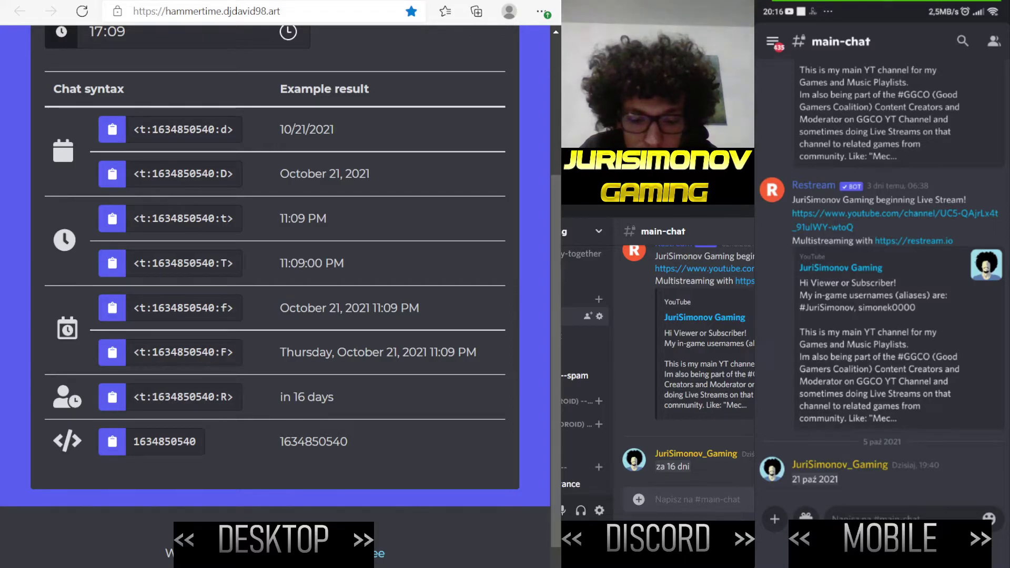
{"action": "left_click", "coordinate": [853, 519]}
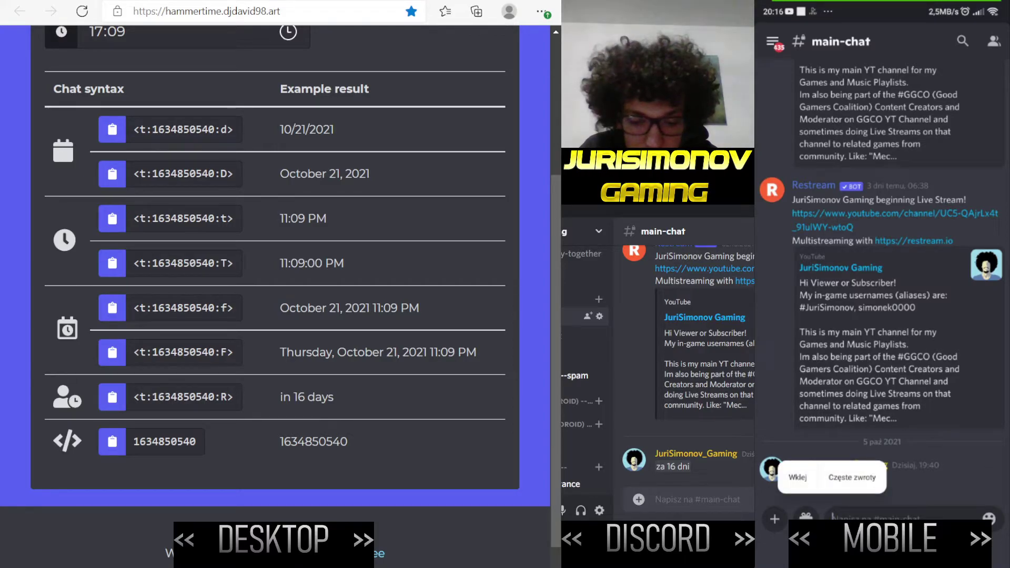
{"action": "left_click", "coordinate": [799, 477]}
{"action": "left_click", "coordinate": [990, 518]}
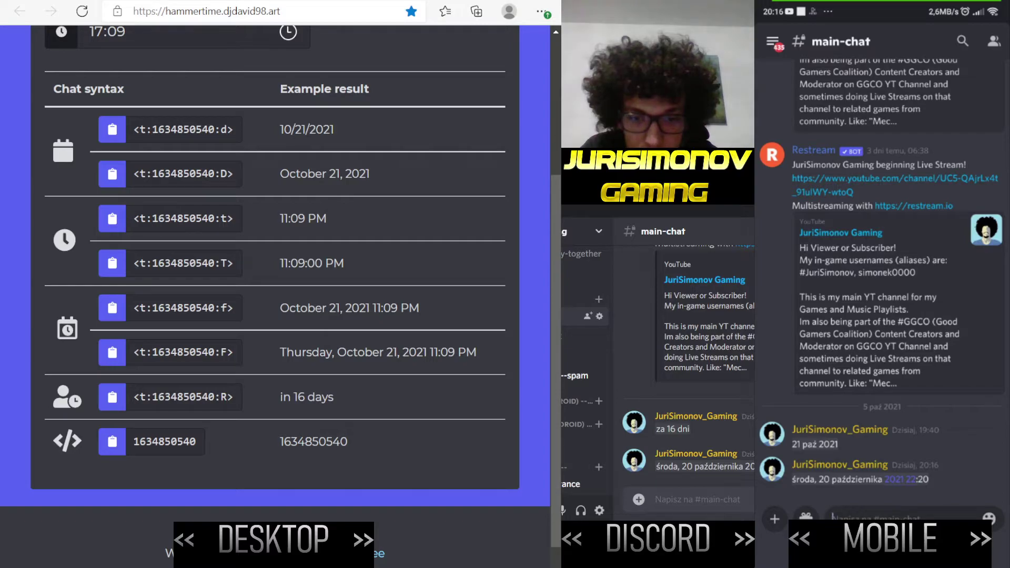
Inspect the full-date tooltips of the two latest timestamp messages in desktop Discord's #main-chat and switch back to the HammerTime page
{"action": "scroll", "coordinate": [882, 280], "scroll_direction": "up", "scroll_amount": 1}
{"action": "scroll", "coordinate": [882, 281], "scroll_direction": "down", "scroll_amount": 1}
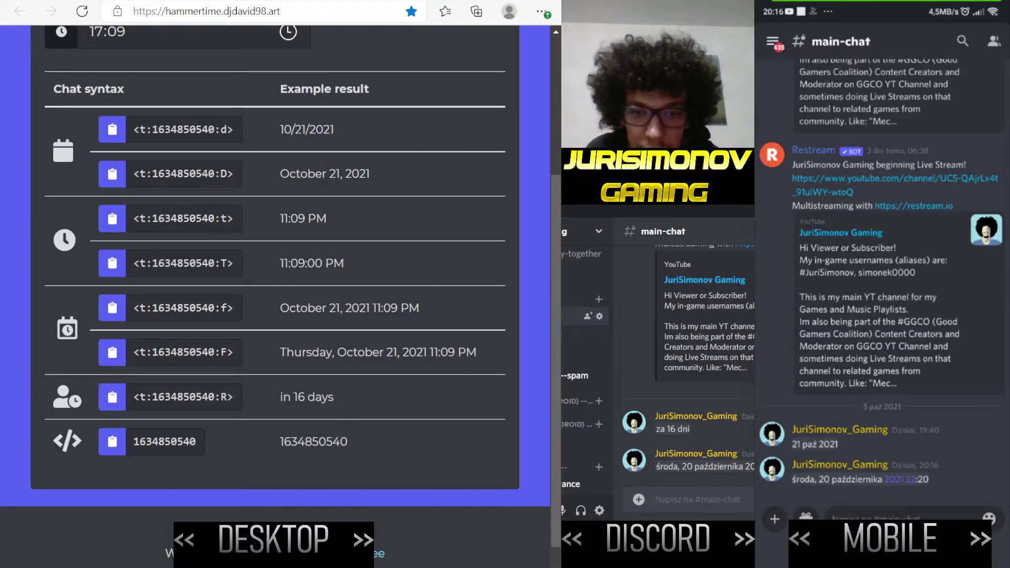
{"action": "mouse_move", "coordinate": [701, 469]}
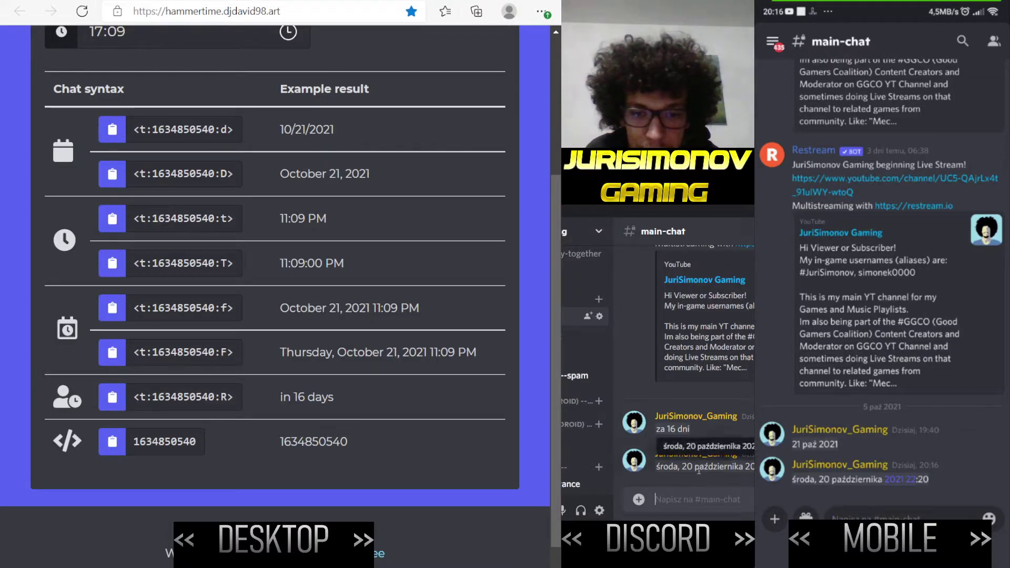
{"action": "mouse_move", "coordinate": [674, 430]}
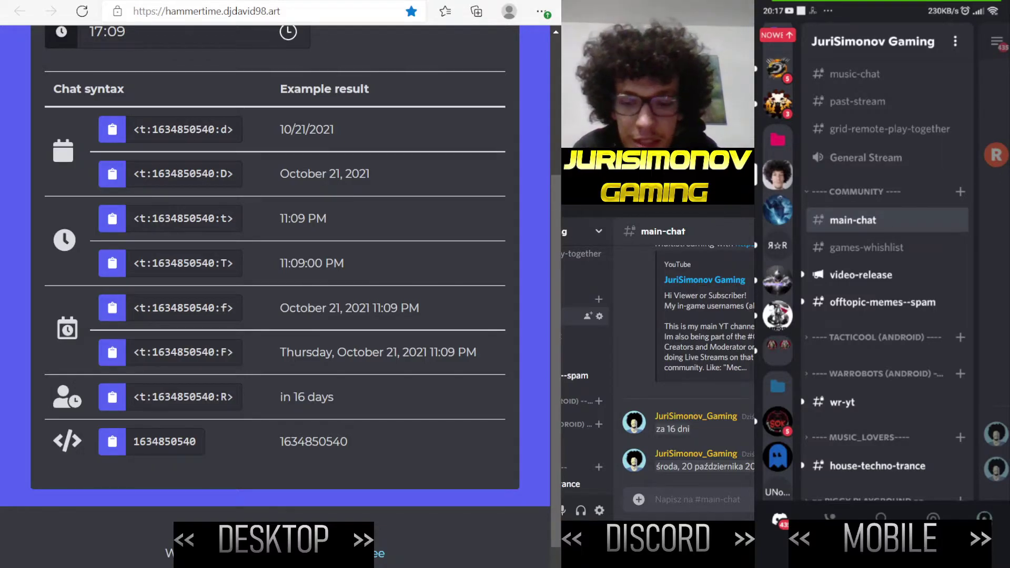
{"action": "key", "text": "alt+Tab"}
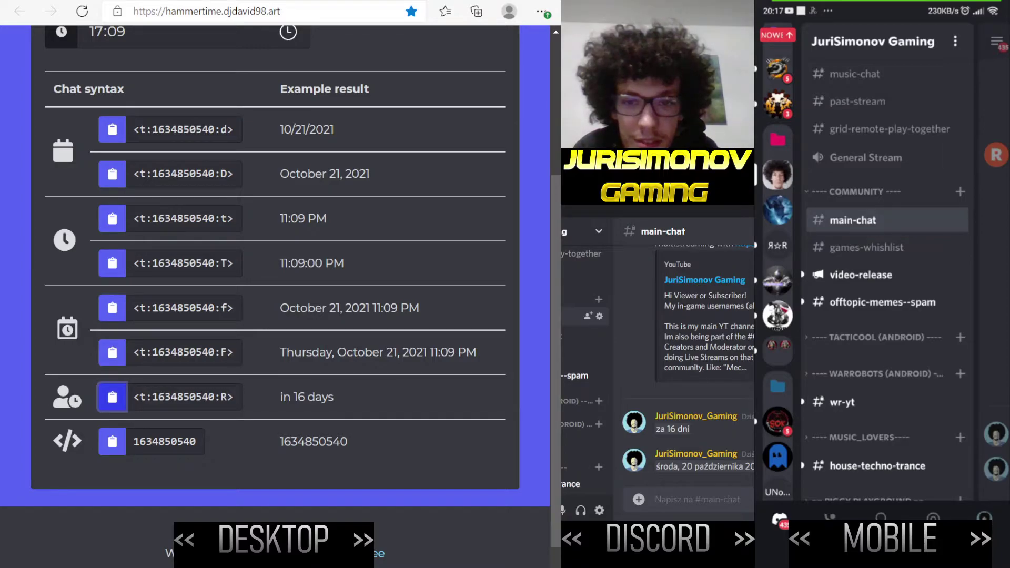